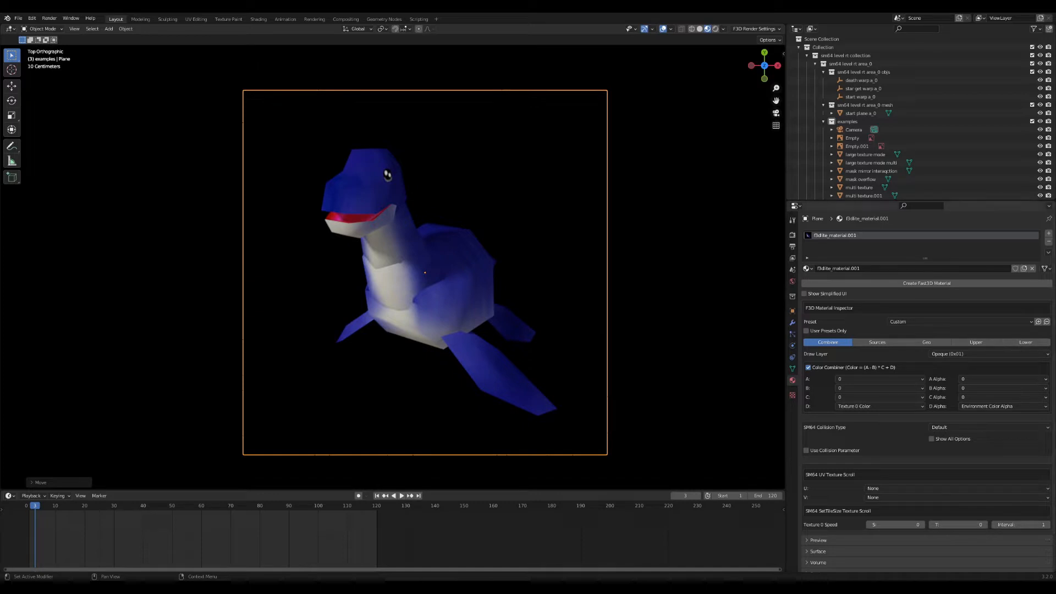
Check the Color Combiner's D source options and open the texture source settings of the f3dlite material.
{"action": "left_click", "coordinate": [859, 405]}
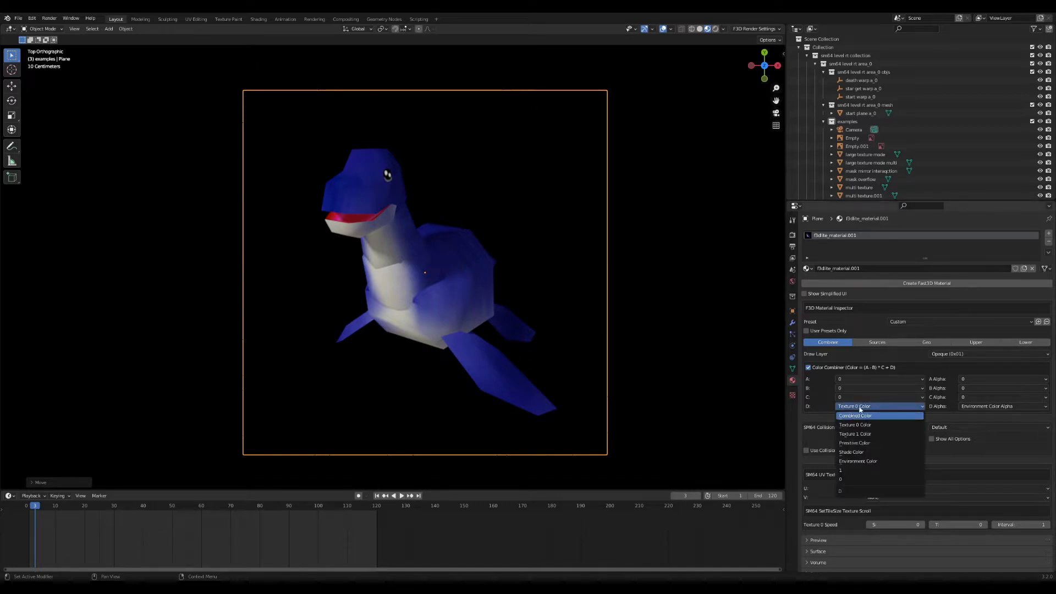
{"action": "left_click", "coordinate": [859, 407]}
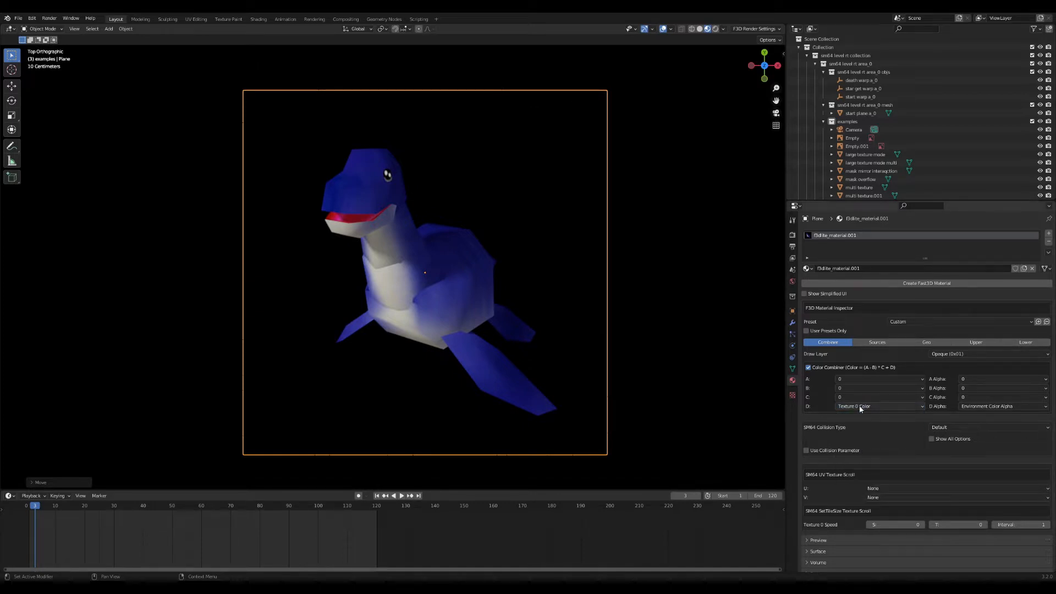
{"action": "left_click", "coordinate": [871, 344]}
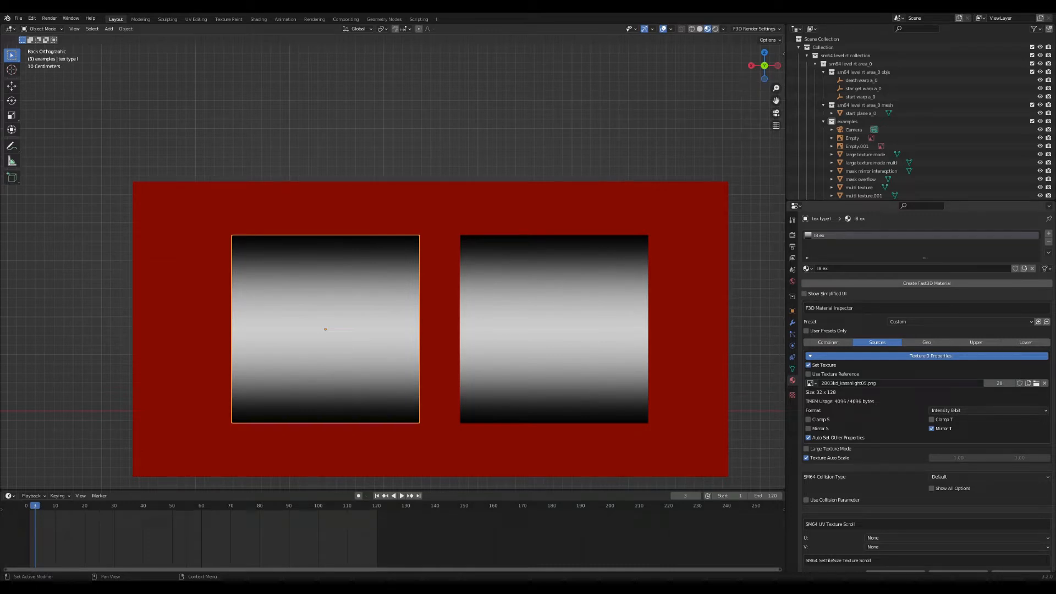
Compare the texture format settings of the intensity, RGBA, intensity alpha and color index example planes.
{"action": "right_click", "coordinate": [575, 322]}
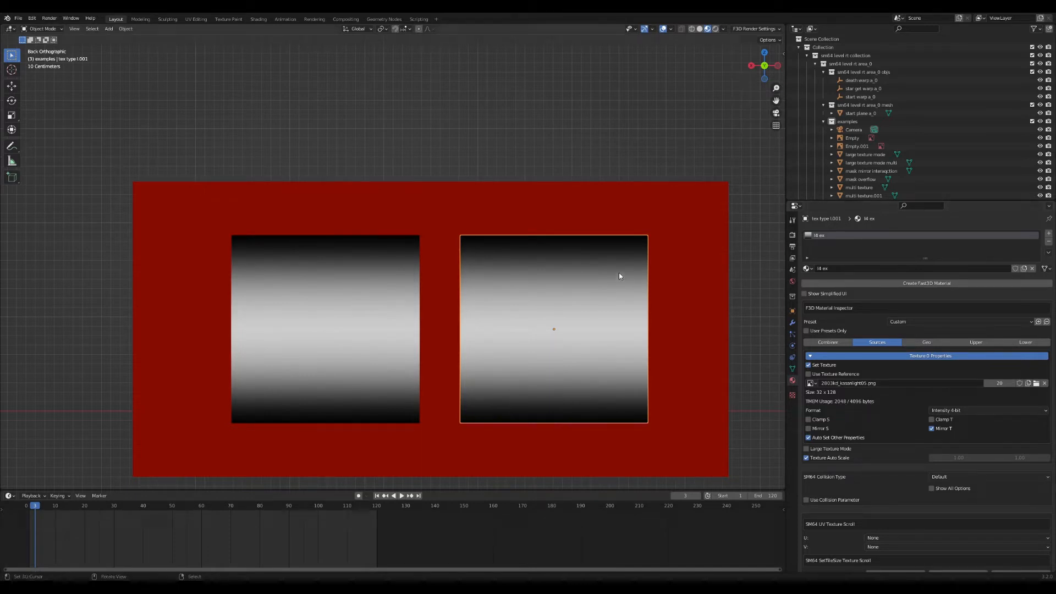
{"action": "left_click", "coordinate": [390, 329]}
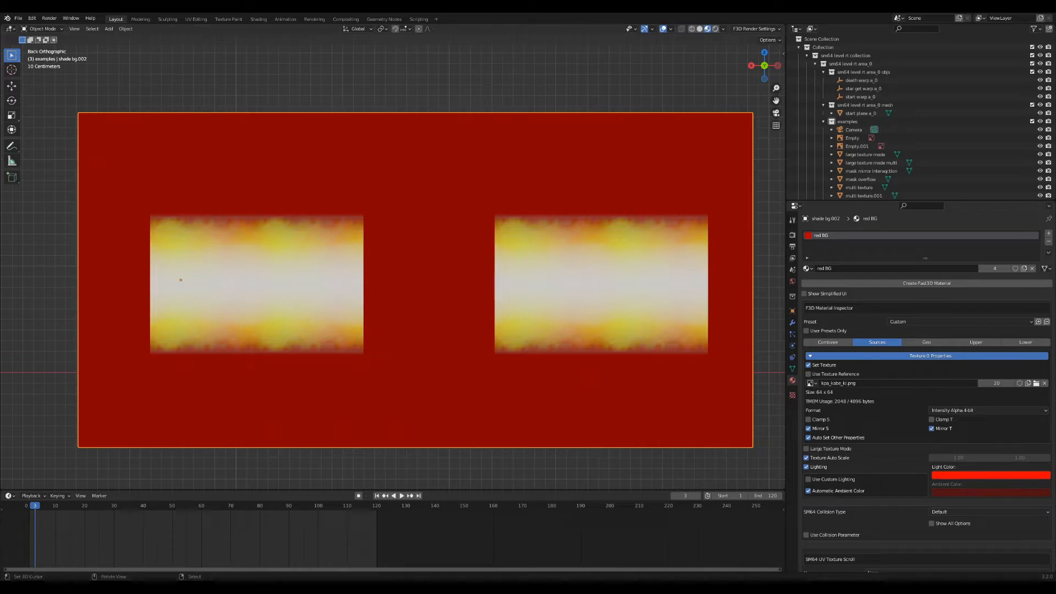
{"action": "left_click", "coordinate": [535, 273]}
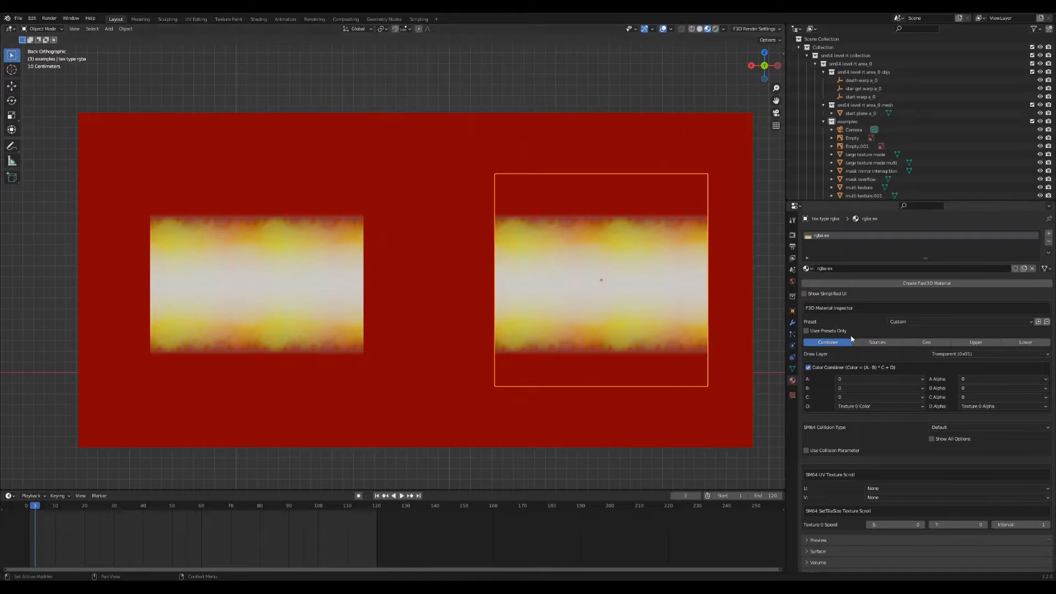
{"action": "left_click", "coordinate": [308, 296]}
{"action": "left_click", "coordinate": [308, 294]}
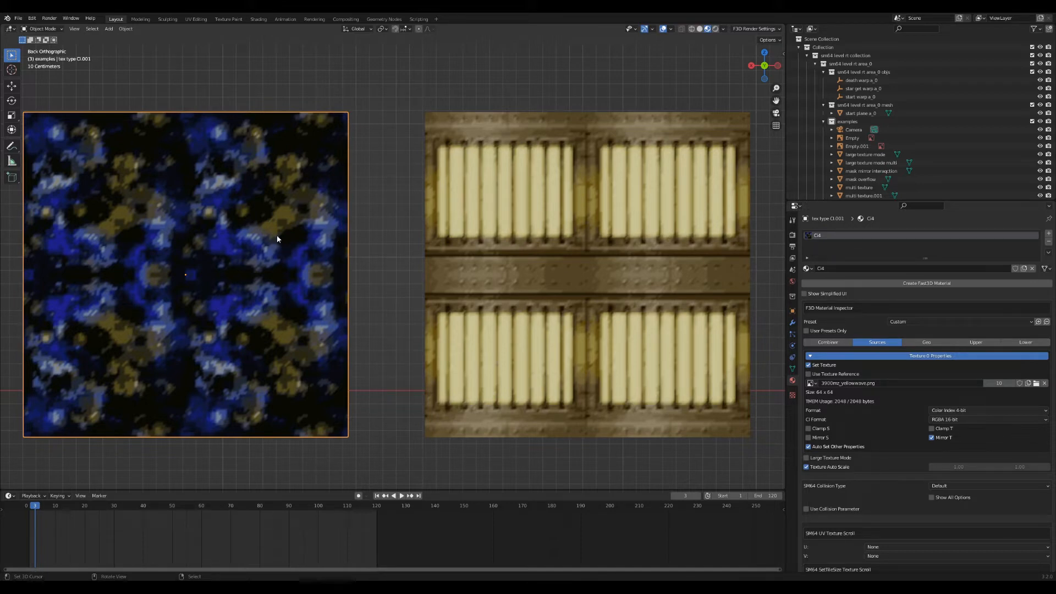
{"action": "left_click", "coordinate": [613, 226]}
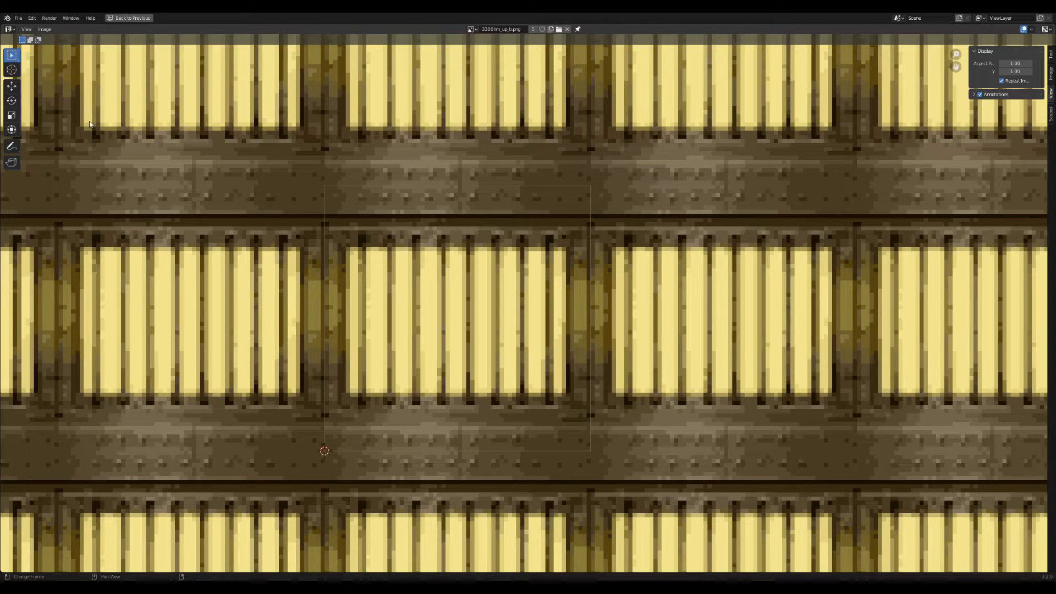
Annotate the repeating texture with a horizontal stroke, an upward arrow and a long stroke from the tile's origin, undoing each one.
{"action": "left_click", "coordinate": [11, 146]}
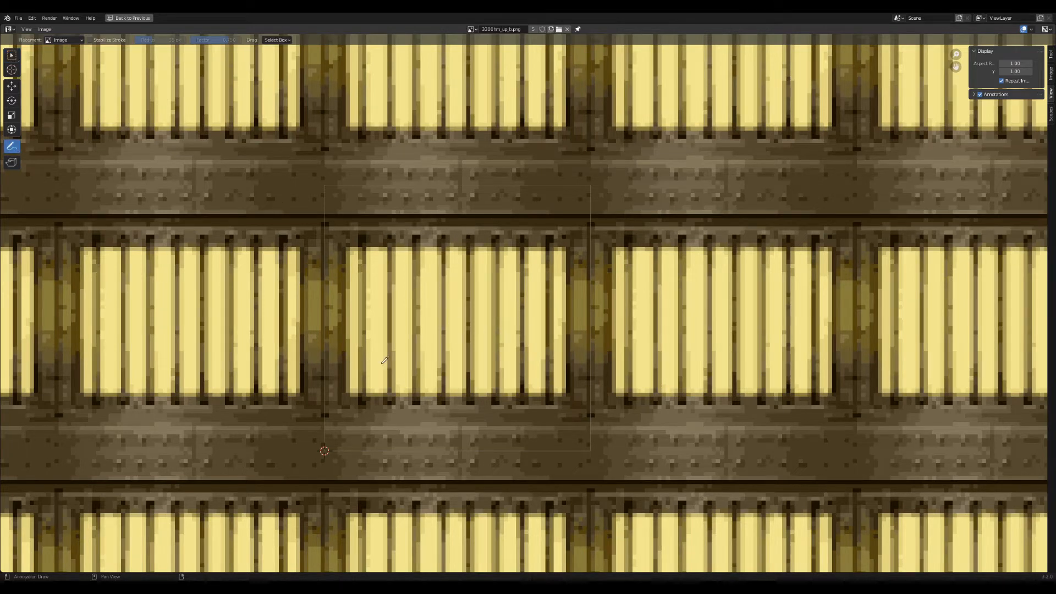
{"action": "left_click_drag", "start_coordinate": [337, 296], "coordinate": [587, 293]}
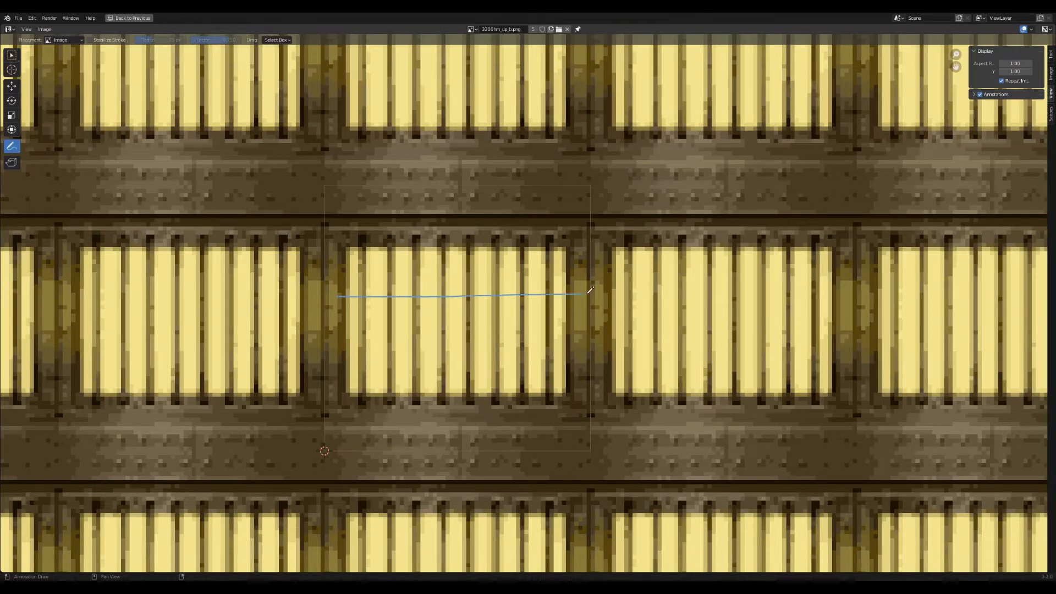
{"action": "key", "text": "ctrl+z"}
{"action": "mouse_move", "coordinate": [460, 301]}
{"action": "left_mouse_down"}
{"action": "mouse_move", "coordinate": [462, 227]}
{"action": "mouse_move", "coordinate": [440, 153]}
{"action": "mouse_move", "coordinate": [477, 141]}
{"action": "left_mouse_up"}
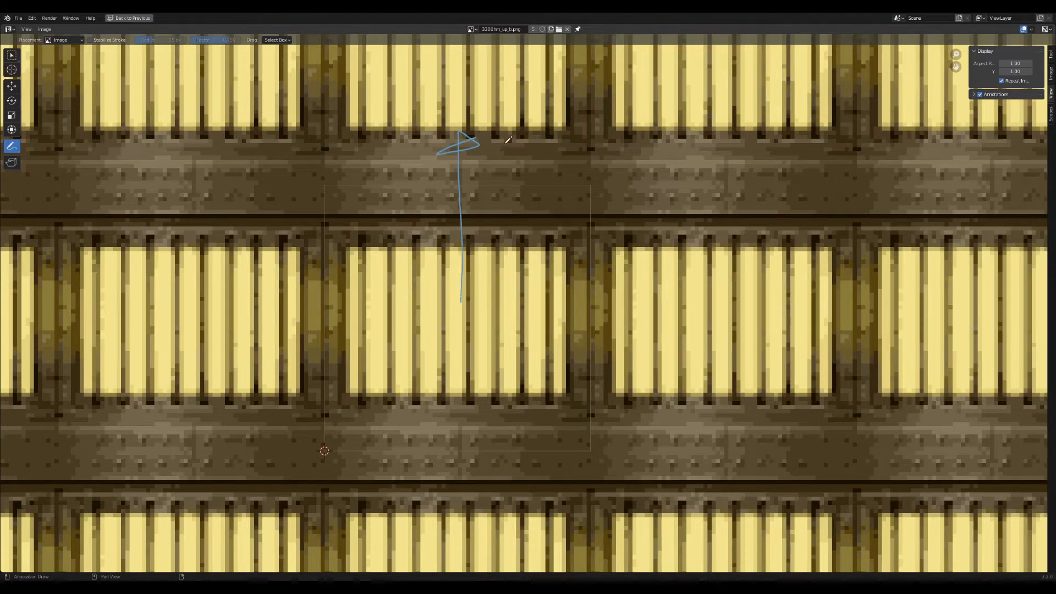
{"action": "key", "text": "ctrl+z"}
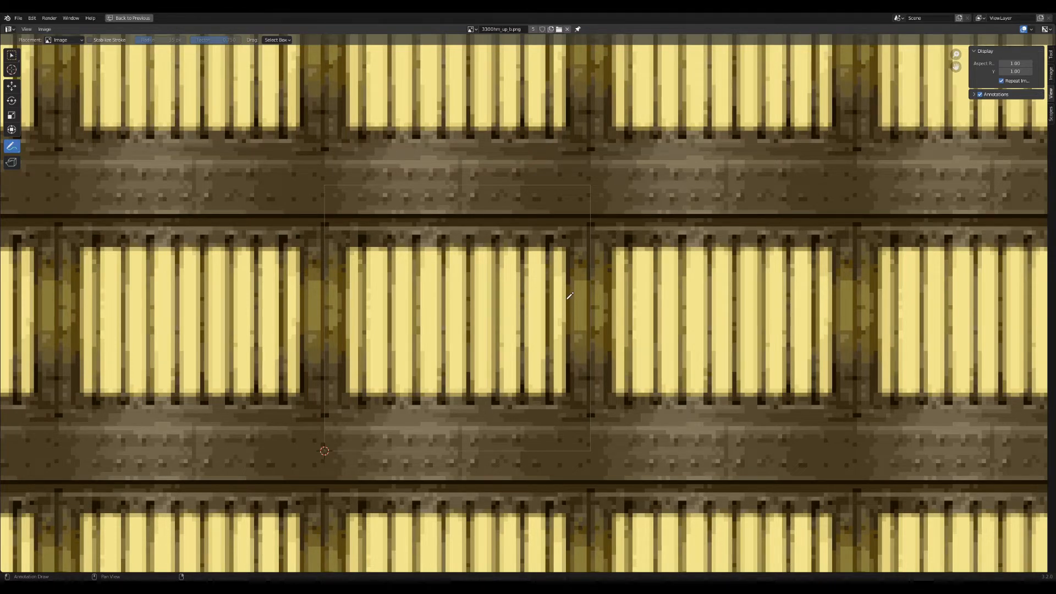
{"action": "left_click_drag", "start_coordinate": [325, 451], "coordinate": [1047, 400]}
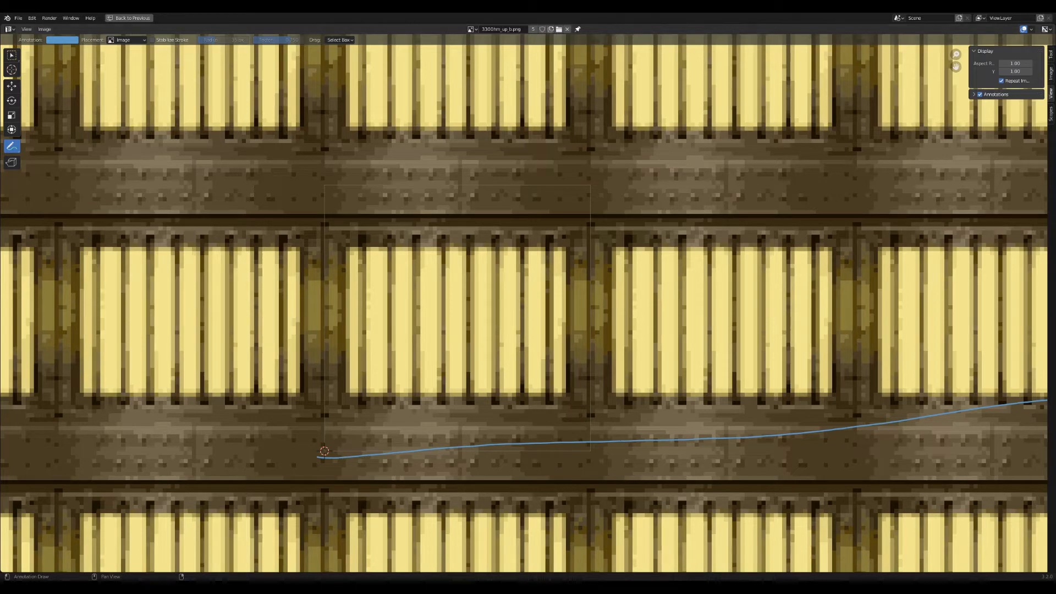
{"action": "key", "text": "ctrl+z"}
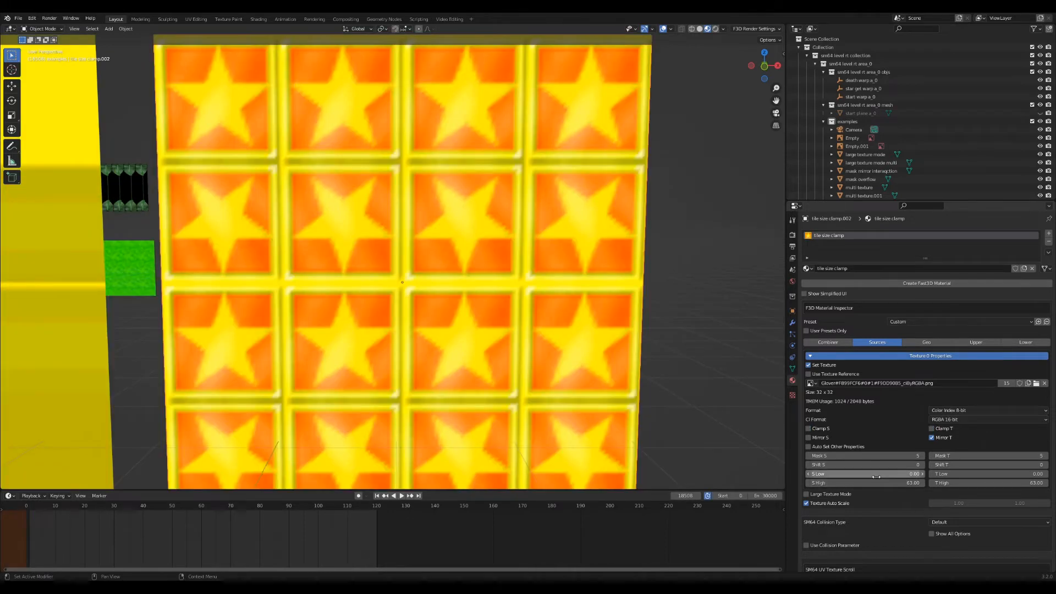
Set the S Low value of the tile size clamp material's texture to 16.
{"action": "left_click", "coordinate": [877, 477]}
{"action": "type", "text": "0.0"}
{"action": "key", "text": "Return"}
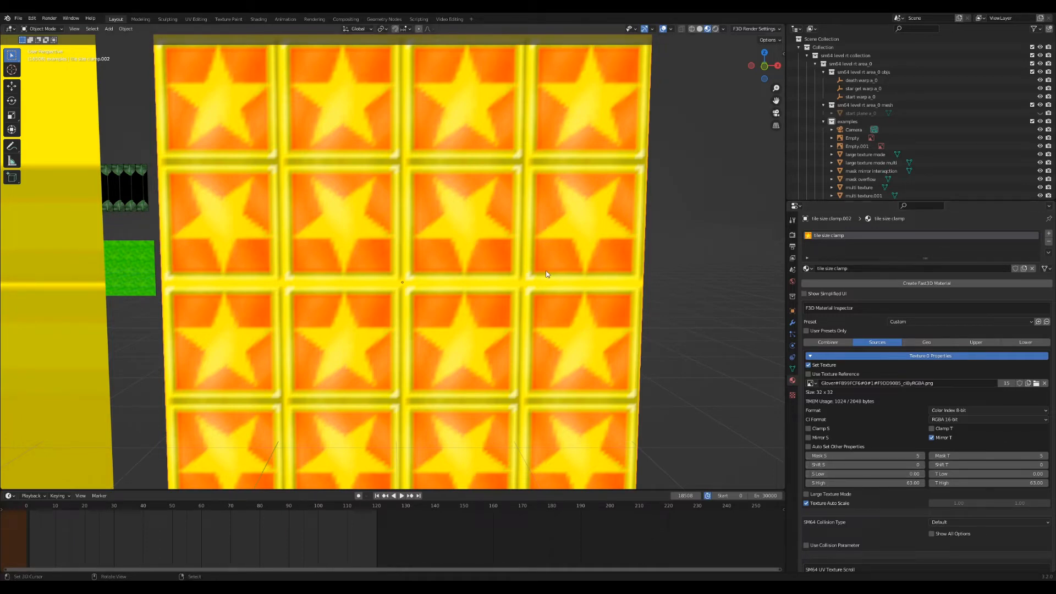
{"action": "left_click", "coordinate": [832, 473]}
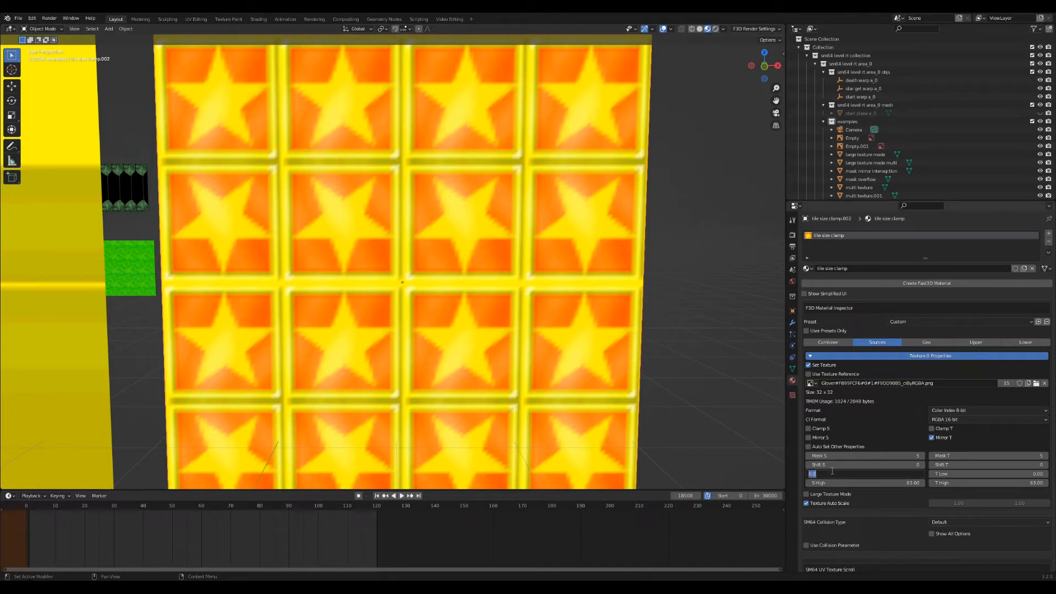
{"action": "type", "text": "16"}
{"action": "key", "text": "Return"}
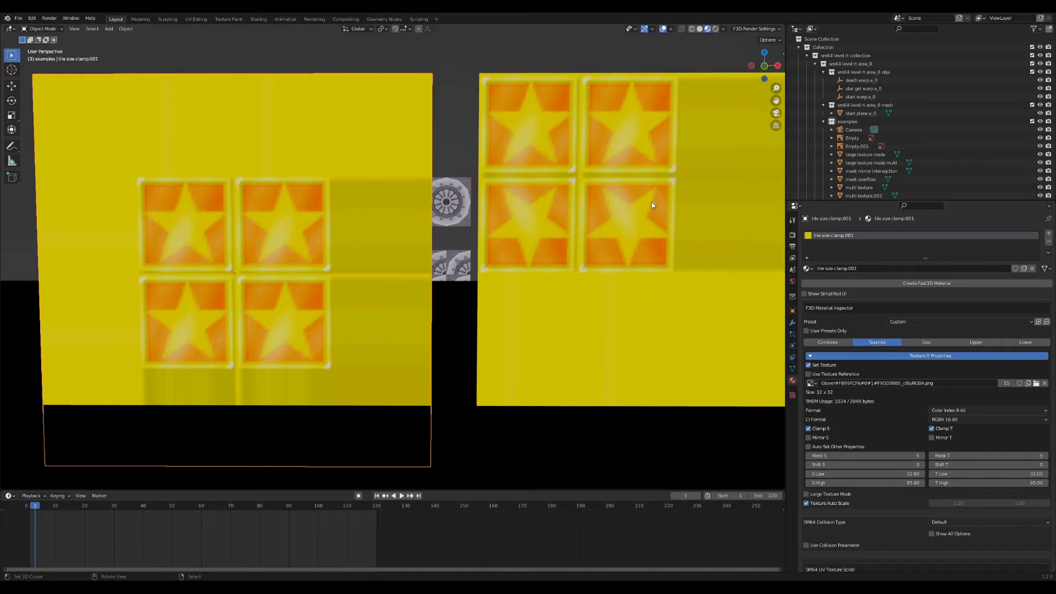
Compare the tile size settings on the clamped star planes and the mask settings on the gear-textured planes.
{"action": "right_click", "coordinate": [640, 225]}
{"action": "right_click", "coordinate": [299, 277]}
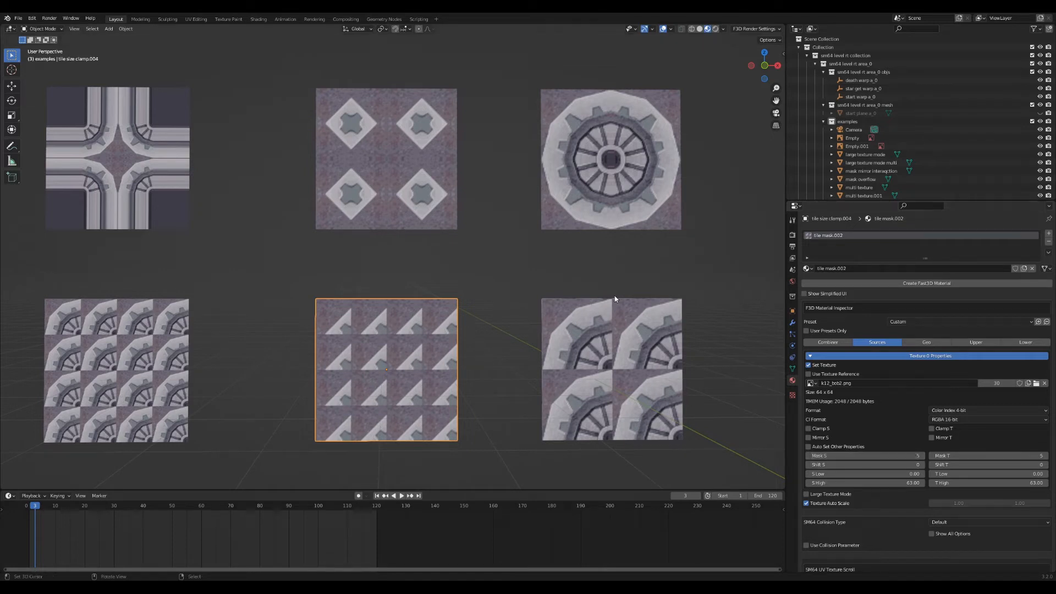
{"action": "left_click", "coordinate": [618, 334]}
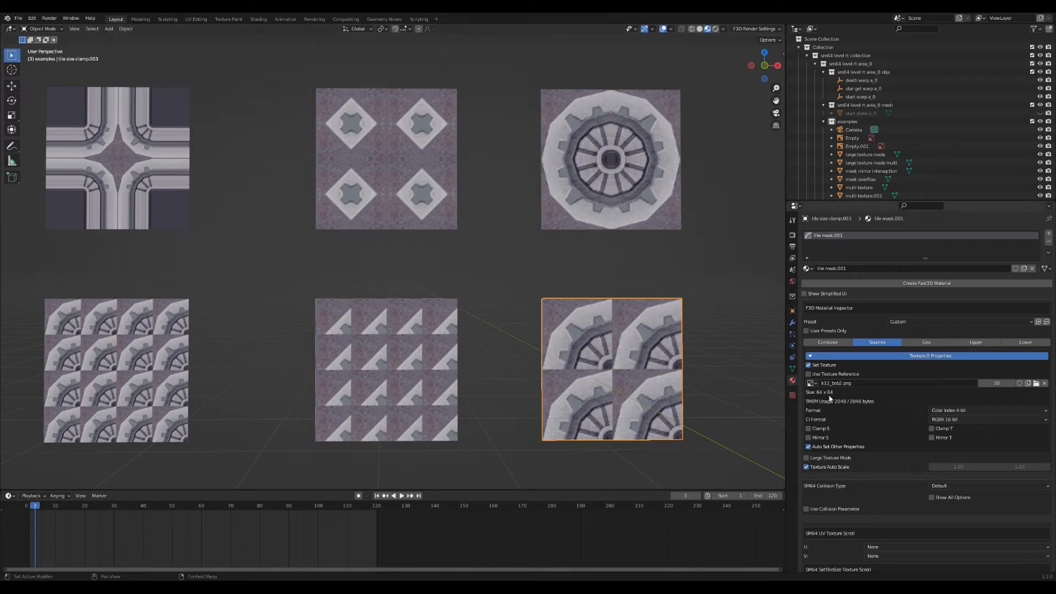
{"action": "left_click", "coordinate": [407, 335]}
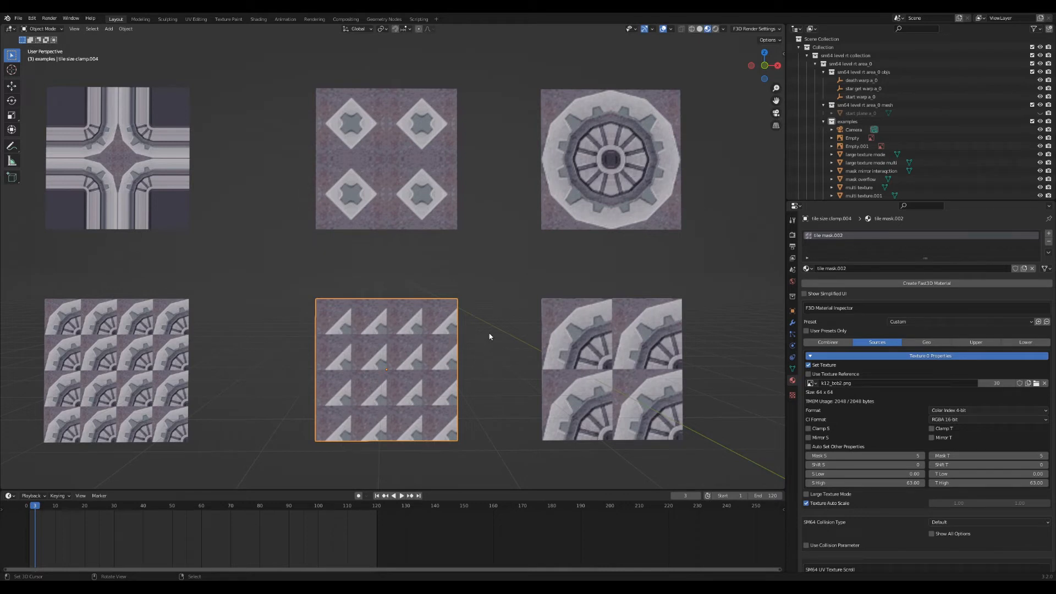
{"action": "right_click", "coordinate": [170, 330]}
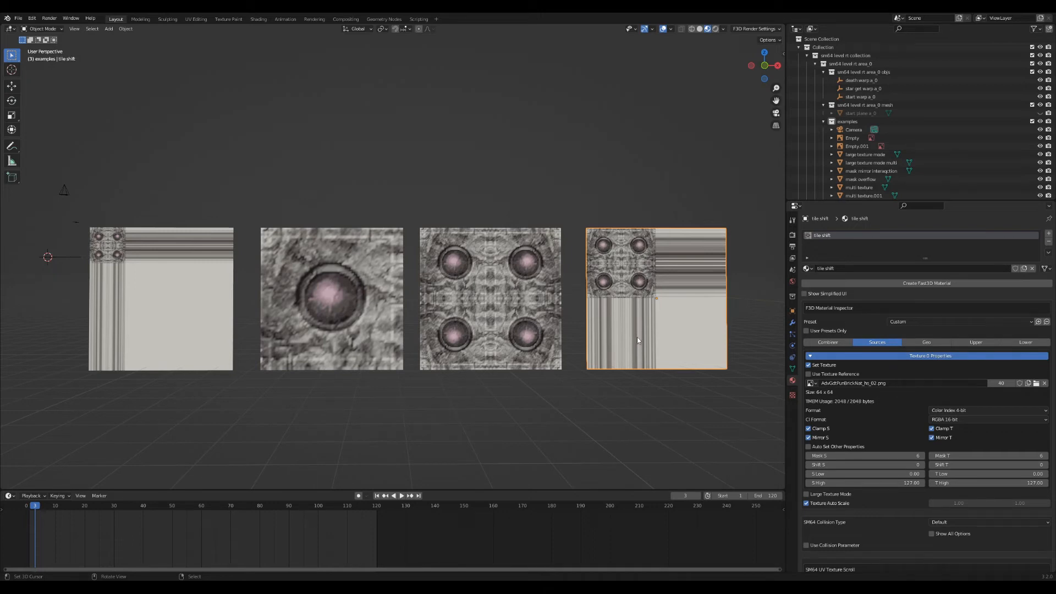
Compare the Shift S and Shift T values of the remaining tile shift example planes.
{"action": "left_click", "coordinate": [492, 273]}
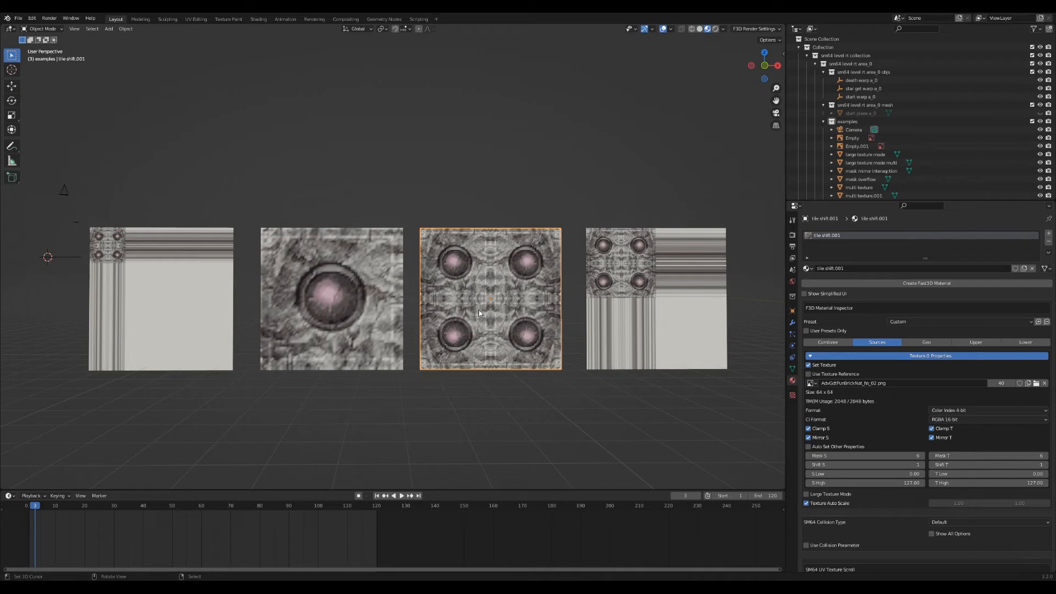
{"action": "left_click", "coordinate": [358, 282]}
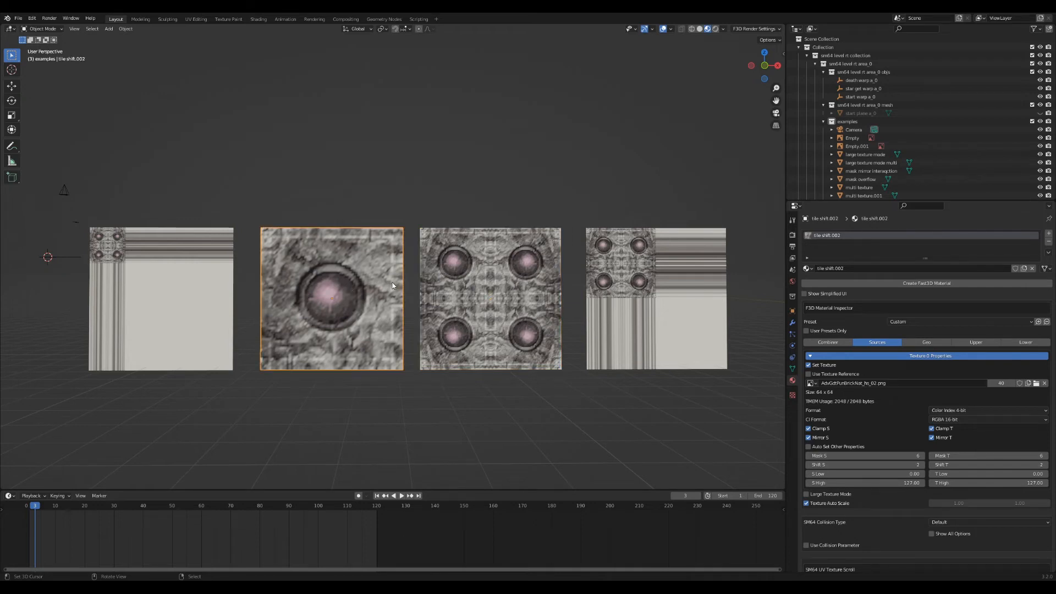
{"action": "left_click", "coordinate": [216, 259]}
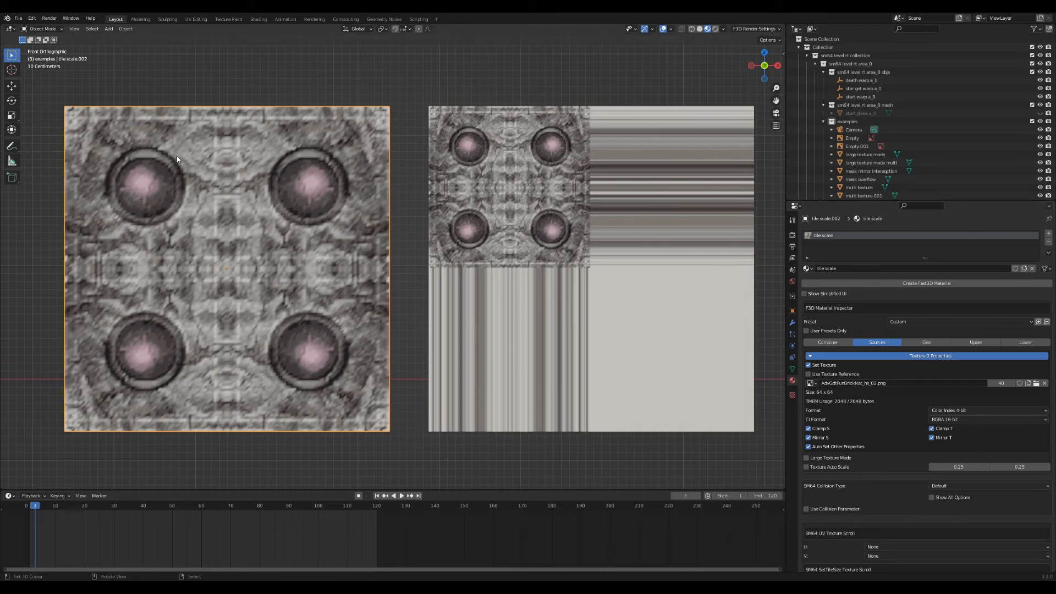
Examine the clamped plane in the tile scale pair and the texture source settings of the tex precision.001 plane.
{"action": "left_click", "coordinate": [533, 126]}
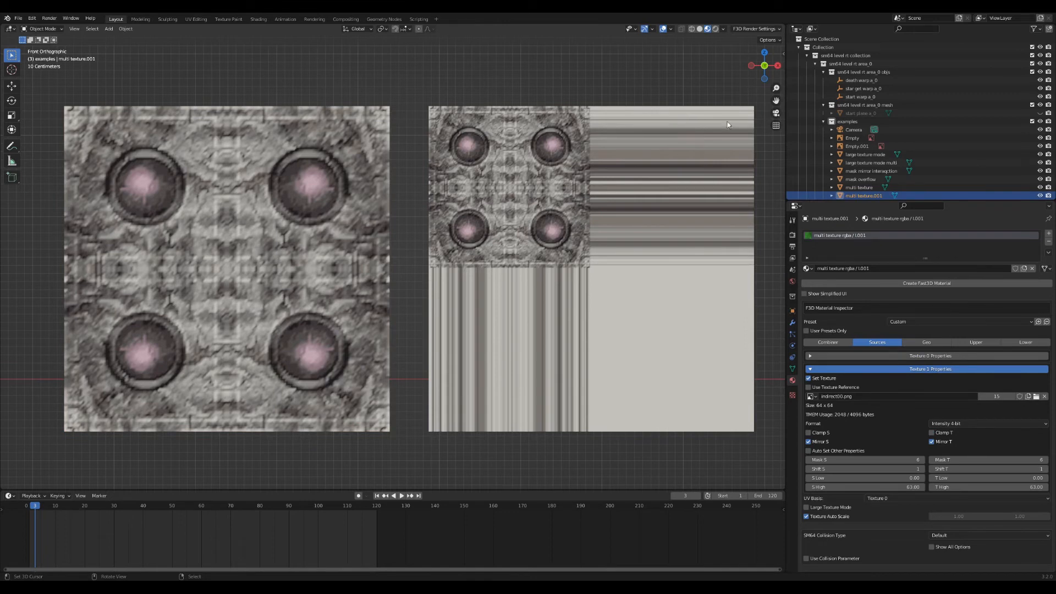
{"action": "left_click", "coordinate": [632, 175]}
{"action": "middle_click_drag", "start_coordinate": [740, 178], "coordinate": [607, 174]}
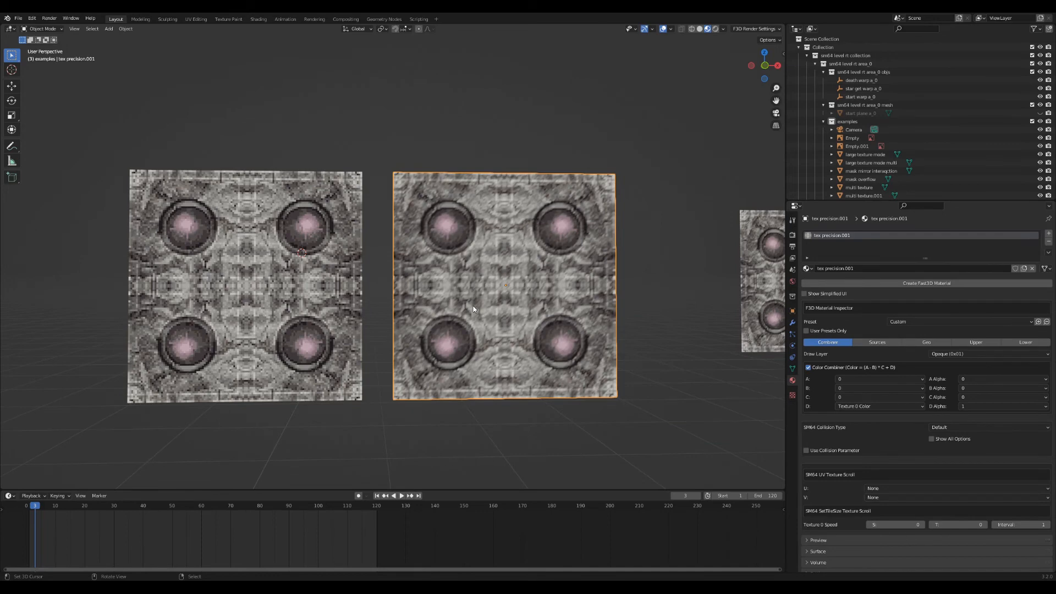
{"action": "left_click", "coordinate": [877, 342]}
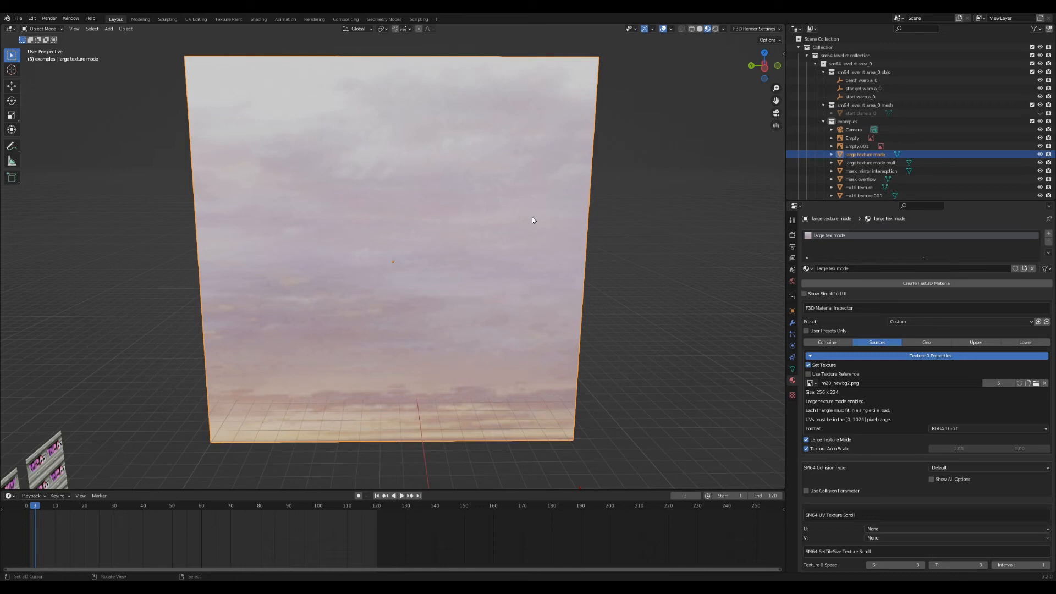
Enter Edit Mode on the large texture mode plane and select its top-row faces individually, from the second to the last.
{"action": "middle_click_drag", "start_coordinate": [471, 252], "coordinate": [497, 278], "text": "shift"}
{"action": "key", "text": "Tab"}
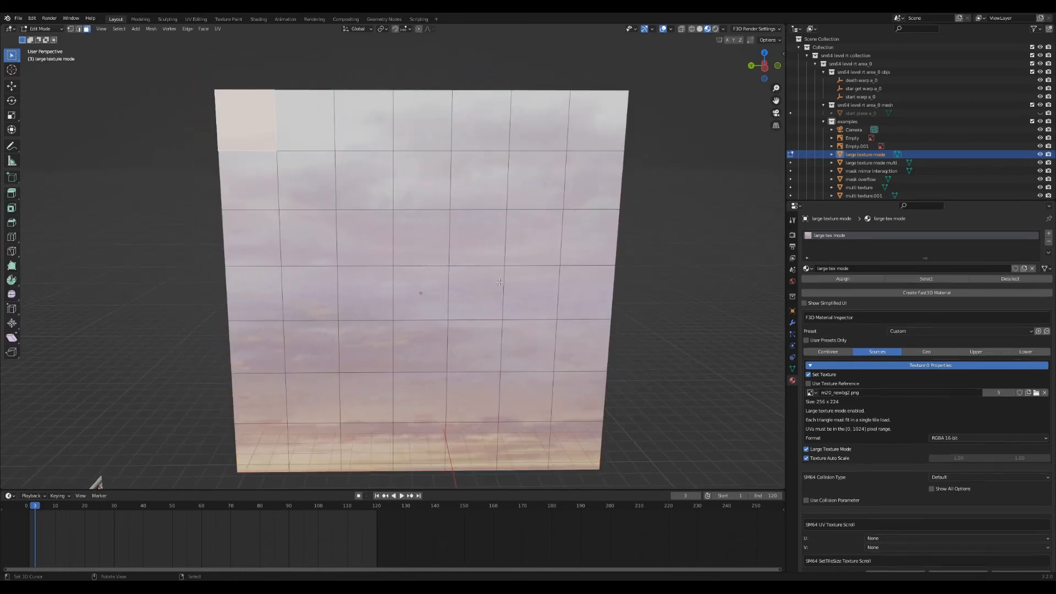
{"action": "right_click", "coordinate": [311, 102]}
{"action": "right_click", "coordinate": [364, 109]}
{"action": "right_click", "coordinate": [423, 112]}
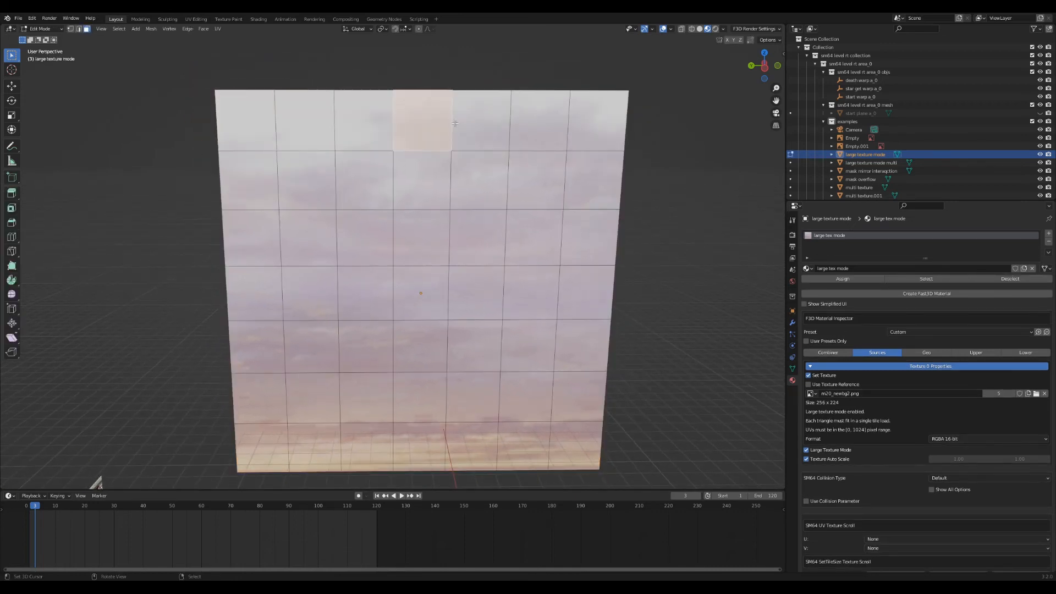
{"action": "right_click", "coordinate": [482, 113]}
{"action": "right_click", "coordinate": [540, 111]}
{"action": "right_click", "coordinate": [607, 122]}
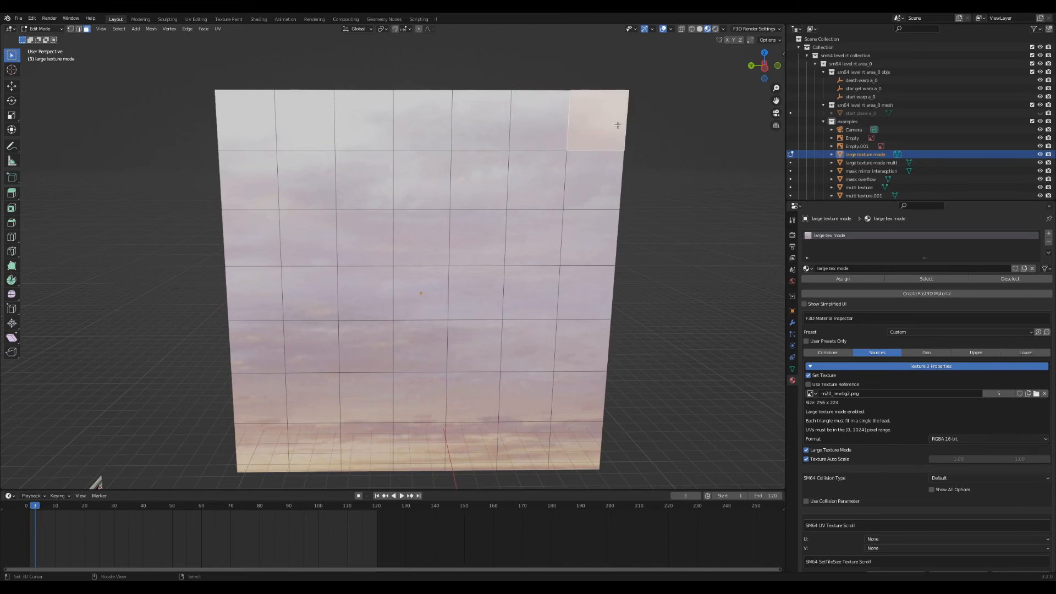
Go through all seven top-row faces of the large texture plane again, selecting one at a time from the first corner face.
{"action": "right_click", "coordinate": [238, 117]}
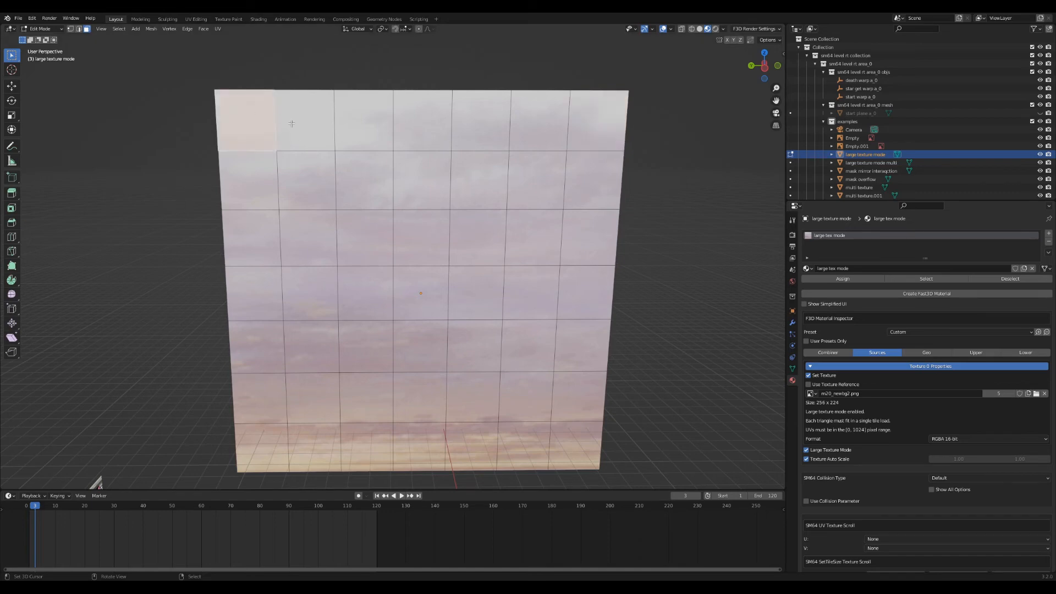
{"action": "right_click", "coordinate": [303, 119]}
{"action": "right_click", "coordinate": [363, 122]}
{"action": "right_click", "coordinate": [422, 126]}
{"action": "right_click", "coordinate": [471, 131]}
{"action": "right_click", "coordinate": [539, 123]}
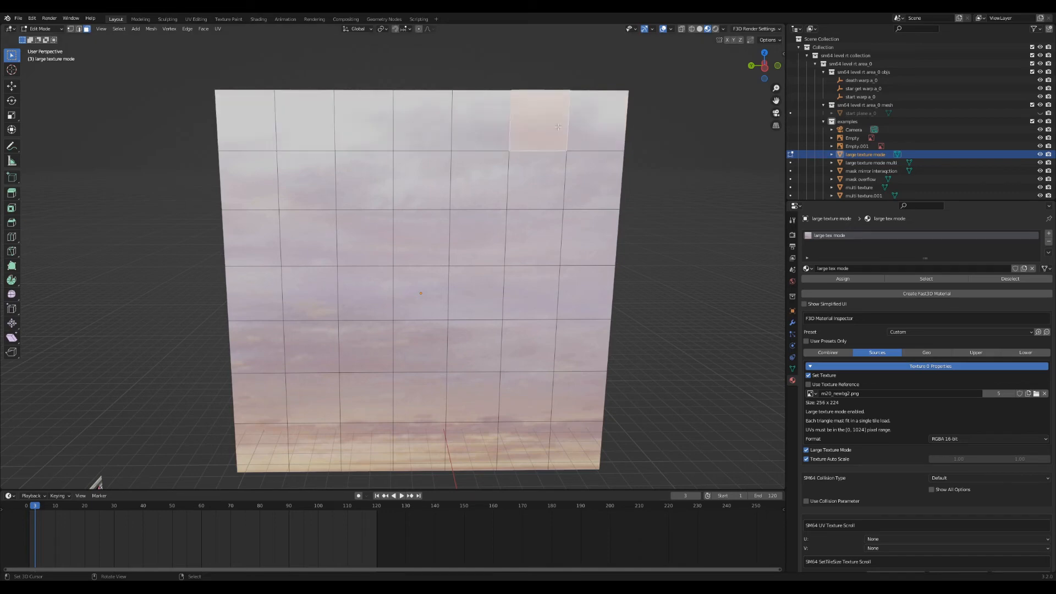
{"action": "right_click", "coordinate": [616, 119]}
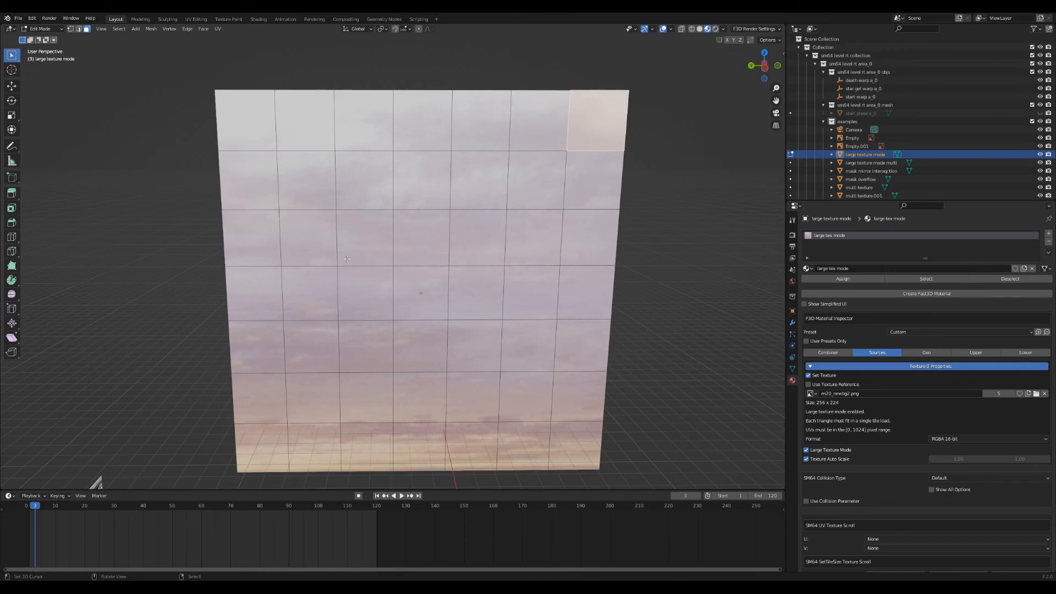
Reselect the first two top-row faces for comparison and return the large texture plane to Object Mode.
{"action": "right_click", "coordinate": [238, 119]}
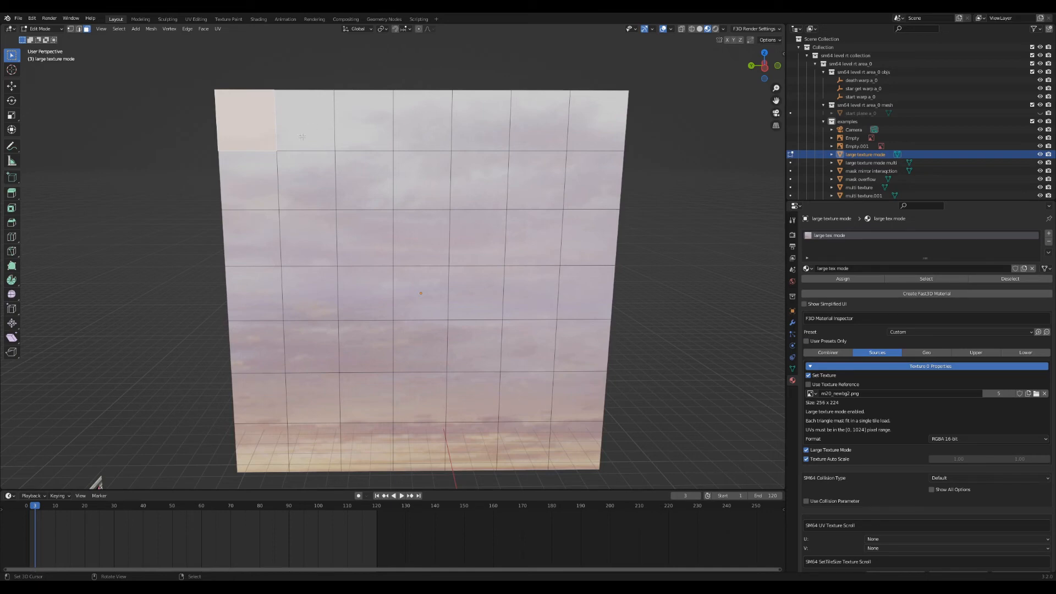
{"action": "right_click", "coordinate": [285, 136]}
{"action": "right_click", "coordinate": [271, 132]}
{"action": "key", "text": "Tab"}
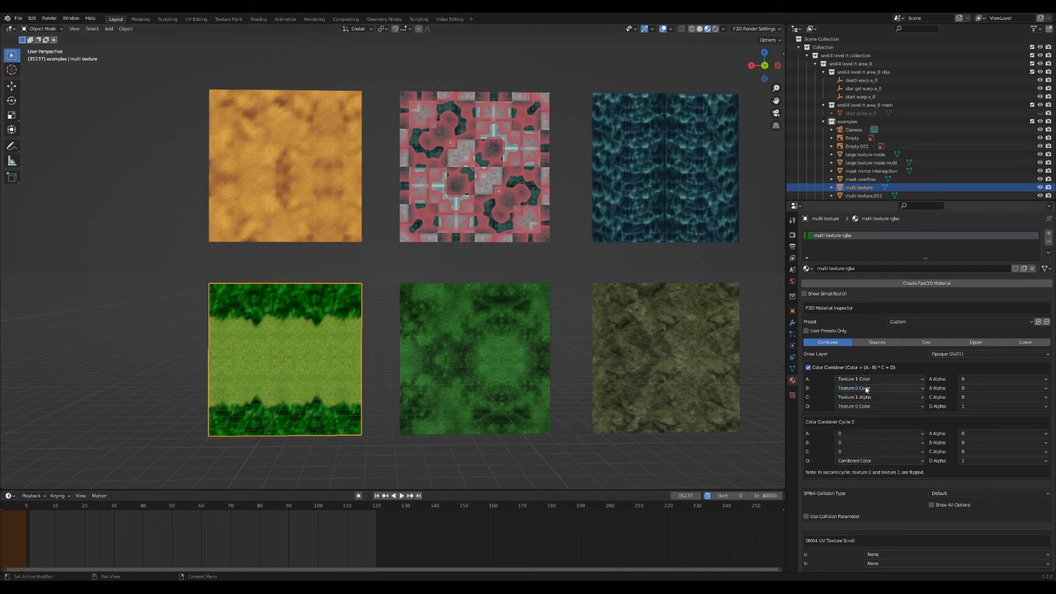
Examine the multi texture rgba material's cycle type, render modes, and Texture 0 and Texture 1 source properties.
{"action": "left_click", "coordinate": [986, 342]}
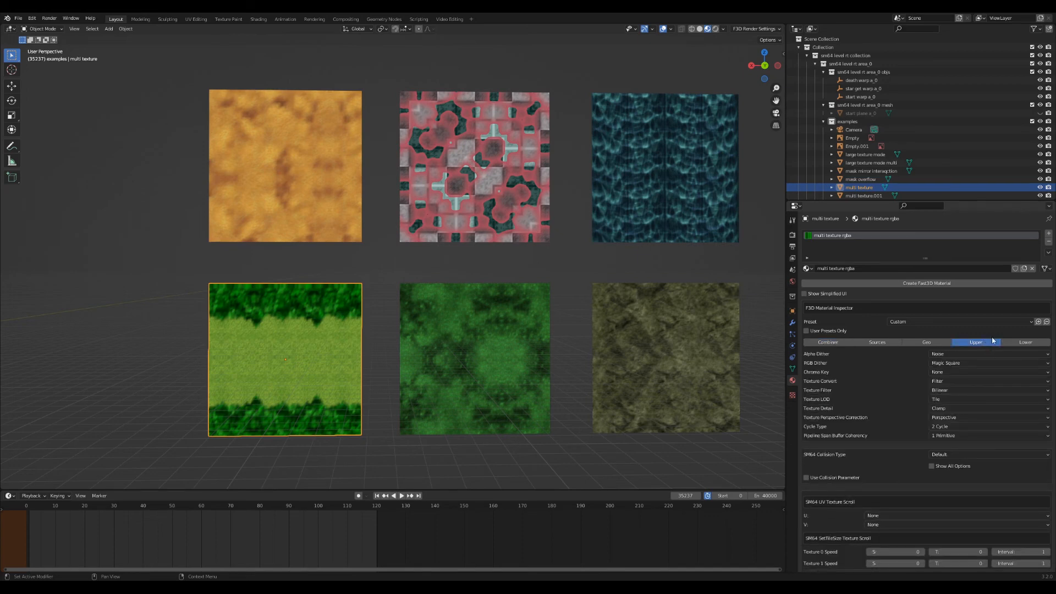
{"action": "left_click", "coordinate": [931, 427]}
{"action": "left_click", "coordinate": [1031, 342]}
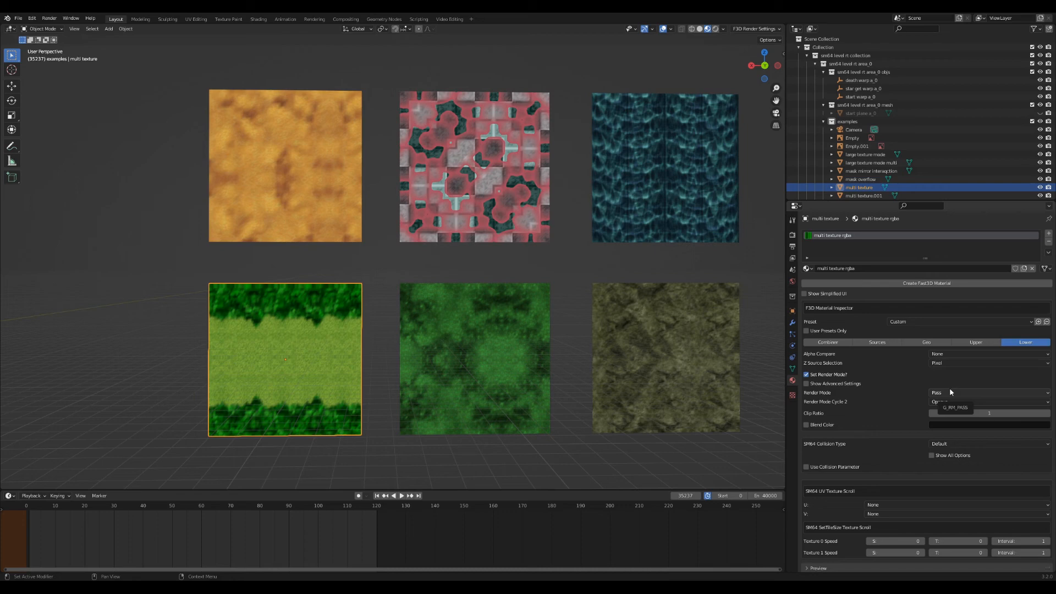
{"action": "left_click", "coordinate": [877, 346]}
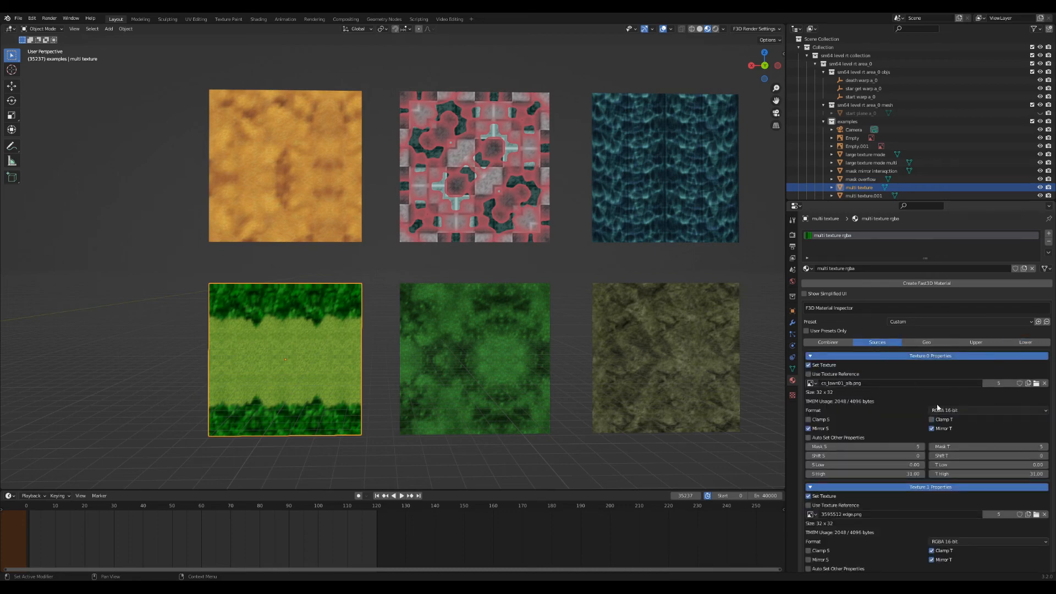
{"action": "scroll", "coordinate": [937, 407], "scroll_direction": "down", "scroll_amount": 5}
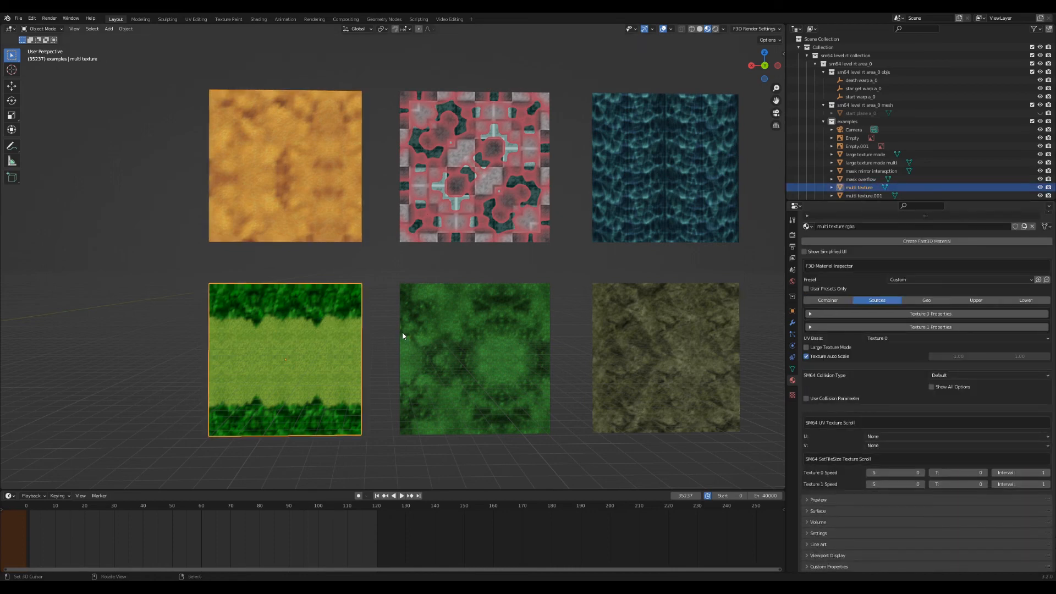
Go around the multitexture example planes, selecting each in turn, ending on the grass edge plane and the dark green plane beside it.
{"action": "left_click", "coordinate": [495, 346]}
{"action": "right_click", "coordinate": [633, 336]}
{"action": "right_click", "coordinate": [632, 193]}
{"action": "right_click", "coordinate": [456, 193]}
{"action": "right_click", "coordinate": [325, 198]}
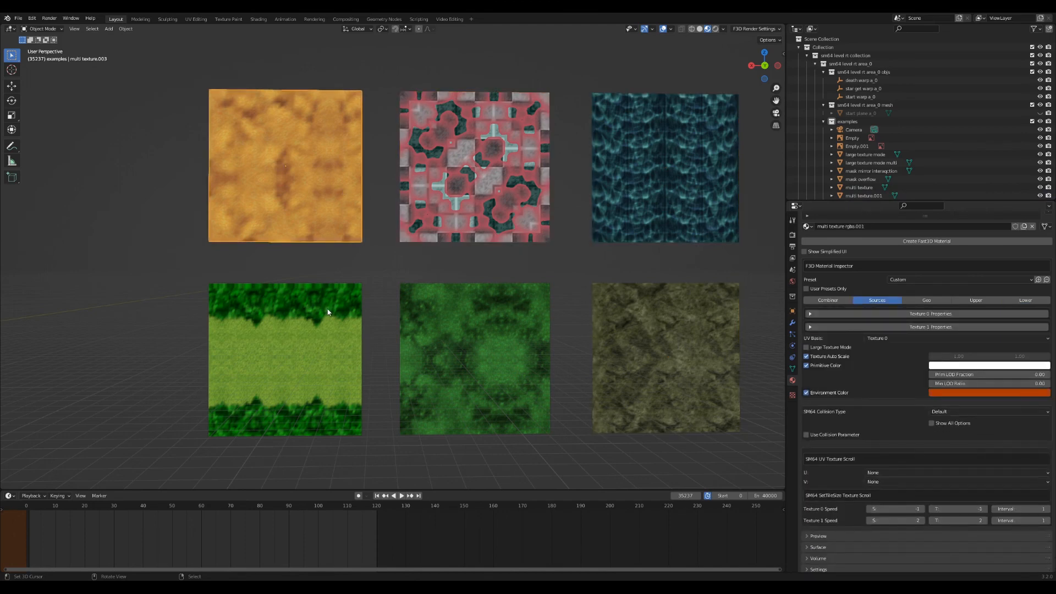
{"action": "right_click", "coordinate": [328, 311]}
{"action": "right_click", "coordinate": [433, 326]}
Alternate the selection between the orange plane and the grass edge plane to compare this RGBA material pair.
{"action": "right_click", "coordinate": [325, 187]}
{"action": "right_click", "coordinate": [278, 321]}
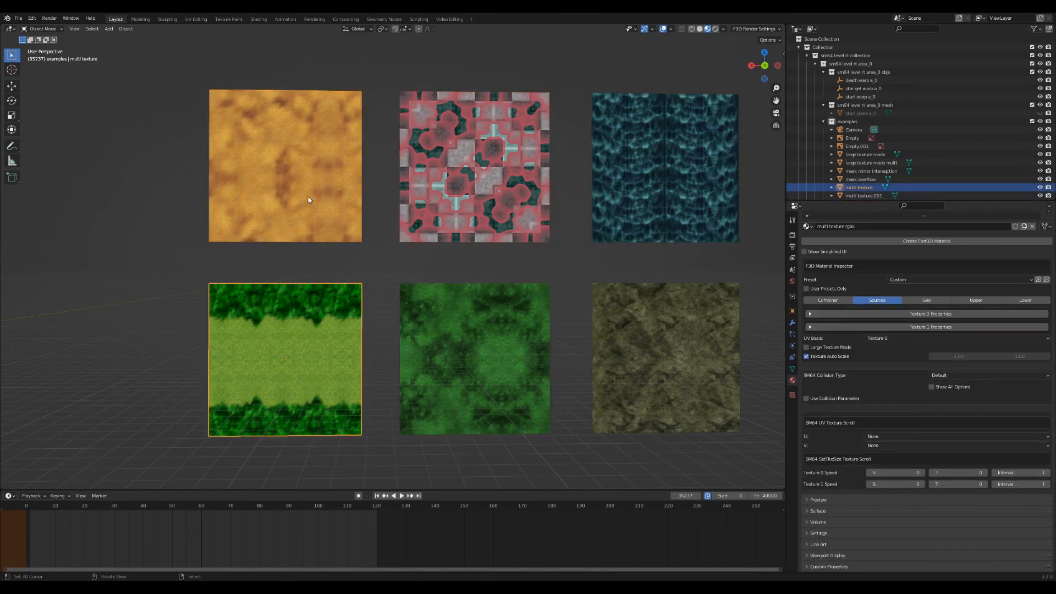
{"action": "right_click", "coordinate": [308, 197]}
{"action": "right_click", "coordinate": [306, 321]}
{"action": "right_click", "coordinate": [306, 193]}
{"action": "right_click", "coordinate": [295, 310]}
{"action": "right_click", "coordinate": [301, 190]}
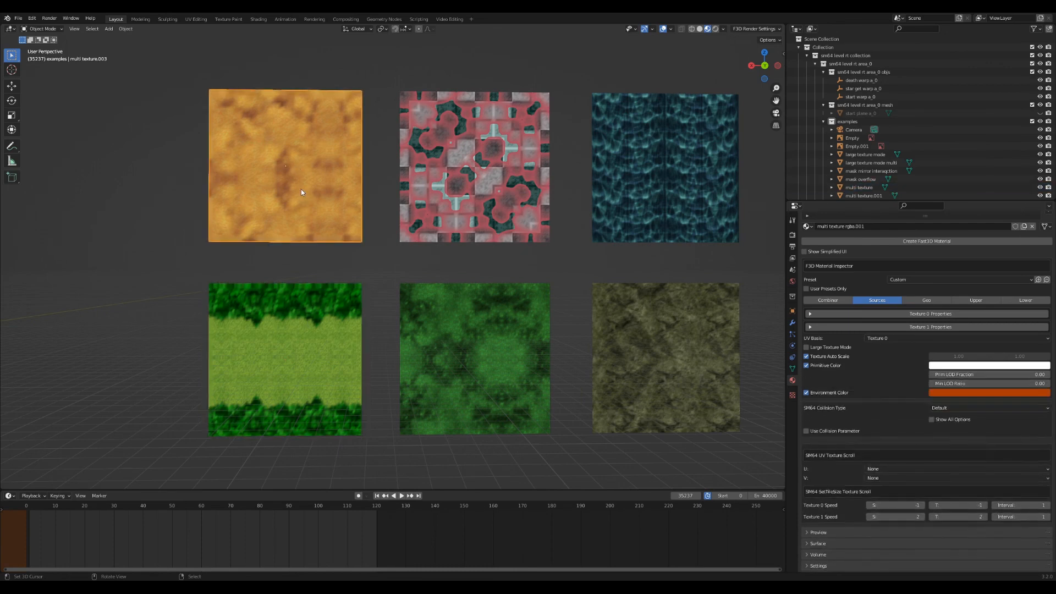
{"action": "right_click", "coordinate": [324, 338]}
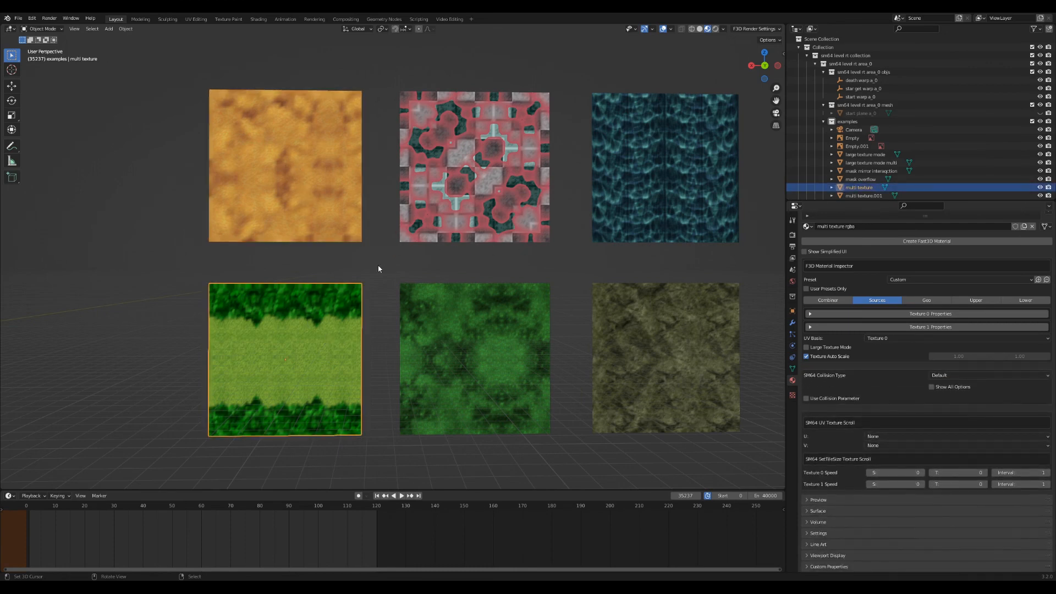
Alternate the selection between the dark green multi texture.001 plane and the red patterned plane above it for comparison.
{"action": "right_click", "coordinate": [469, 297]}
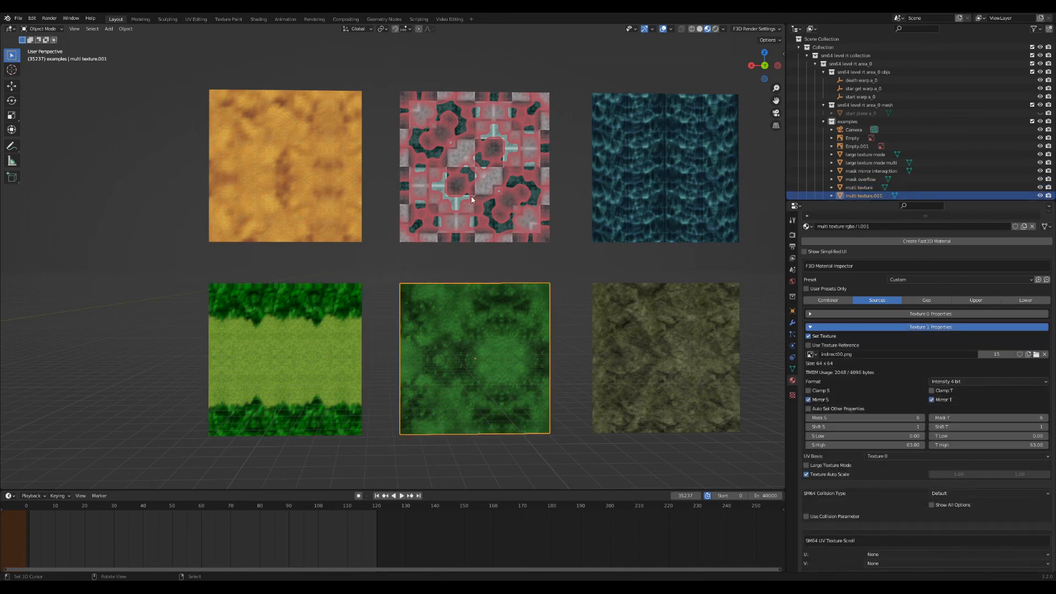
{"action": "right_click", "coordinate": [480, 207]}
{"action": "right_click", "coordinate": [488, 316]}
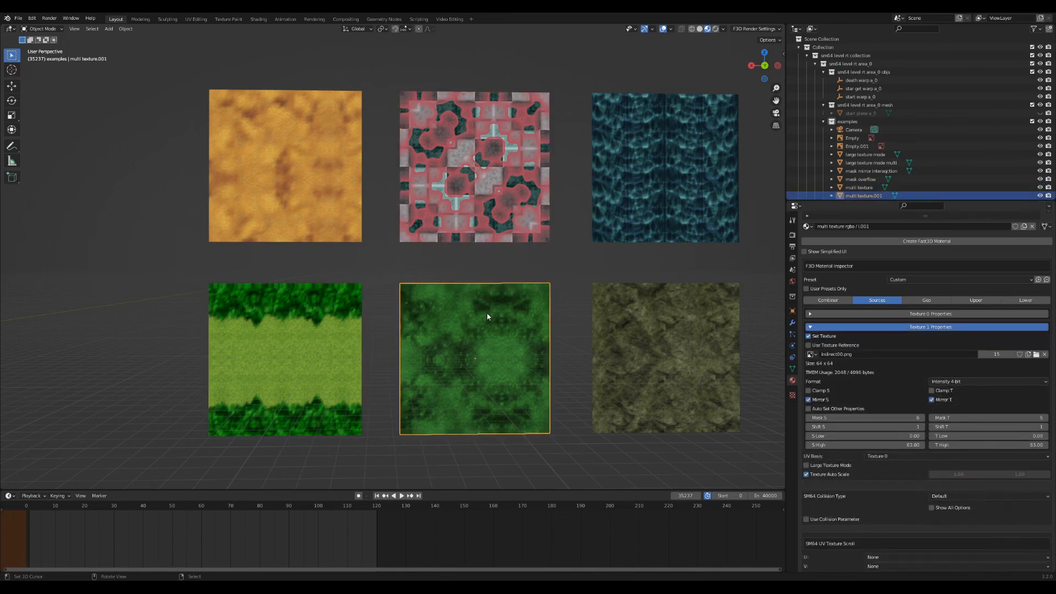
{"action": "right_click", "coordinate": [490, 203]}
{"action": "right_click", "coordinate": [490, 307]}
Compare the two double CI planes by alternating between the dark blue one and the brown rock one, finishing on the rock plane.
{"action": "right_click", "coordinate": [618, 181]}
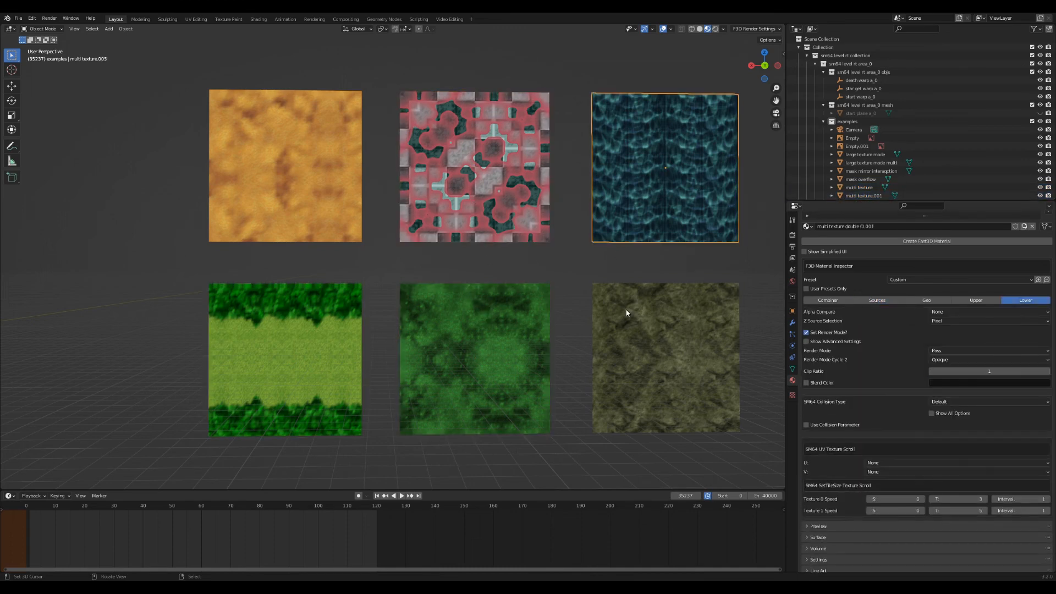
{"action": "right_click", "coordinate": [629, 302]}
{"action": "right_click", "coordinate": [651, 196]}
{"action": "right_click", "coordinate": [649, 318]}
{"action": "scroll", "coordinate": [933, 350], "scroll_direction": "up", "scroll_amount": 2}
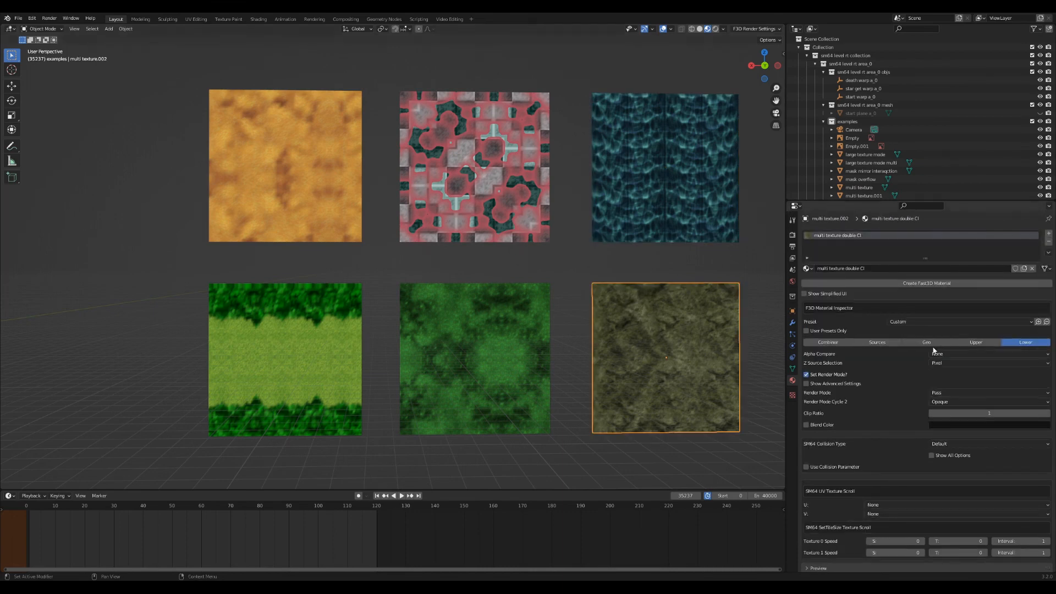
{"action": "right_click", "coordinate": [607, 194]}
{"action": "right_click", "coordinate": [654, 293]}
Expand the Texture 0 and Texture 1 source properties of the multi texture double CI material, review their color index settings, and collapse both.
{"action": "left_click", "coordinate": [884, 341]}
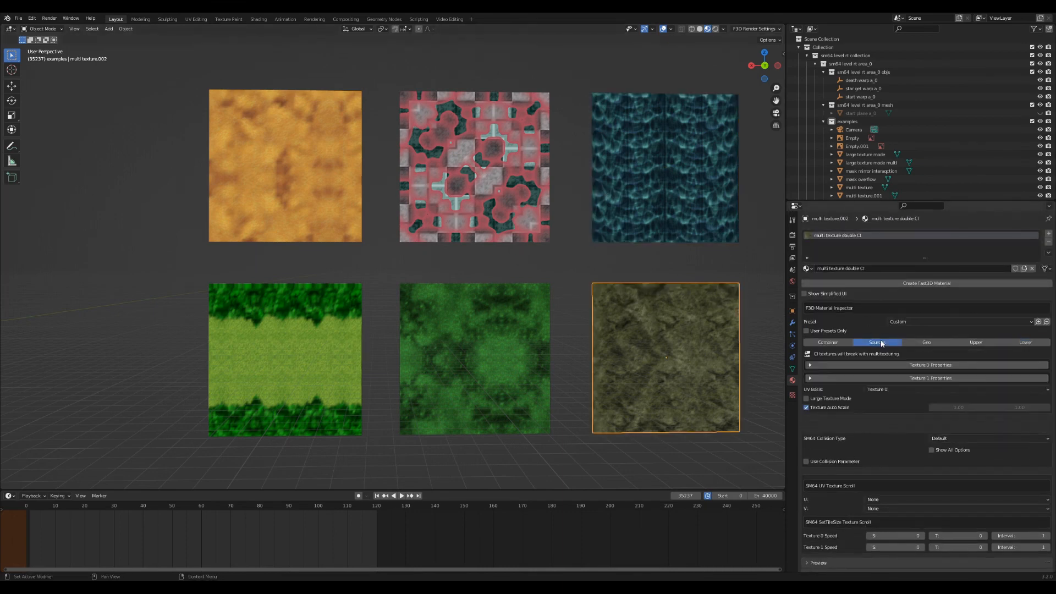
{"action": "left_click", "coordinate": [890, 378]}
{"action": "left_click", "coordinate": [902, 365]}
{"action": "scroll", "coordinate": [906, 356], "scroll_direction": "down", "scroll_amount": 4}
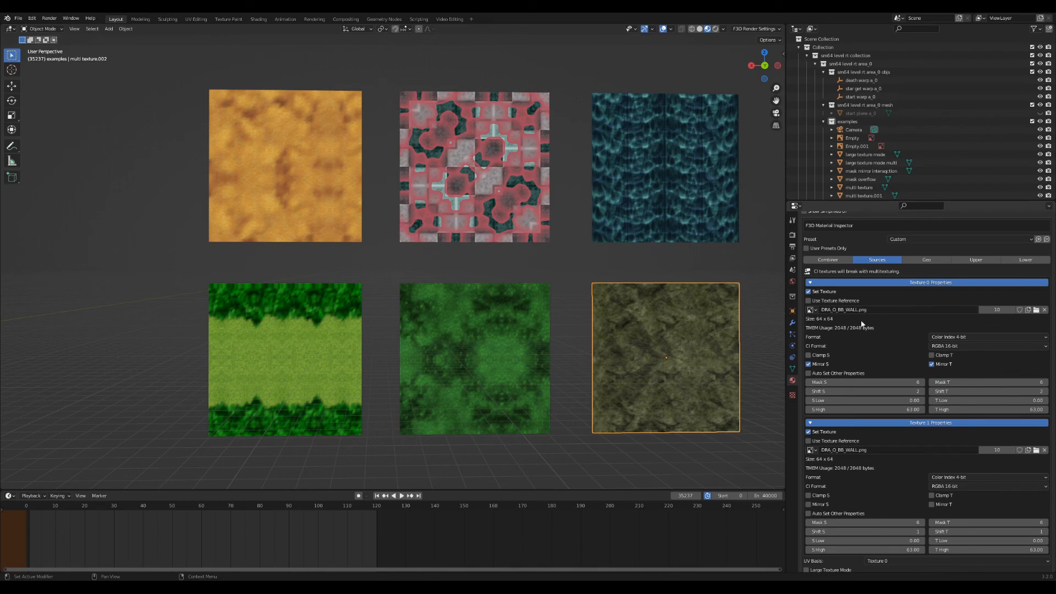
{"action": "left_click", "coordinate": [868, 283]}
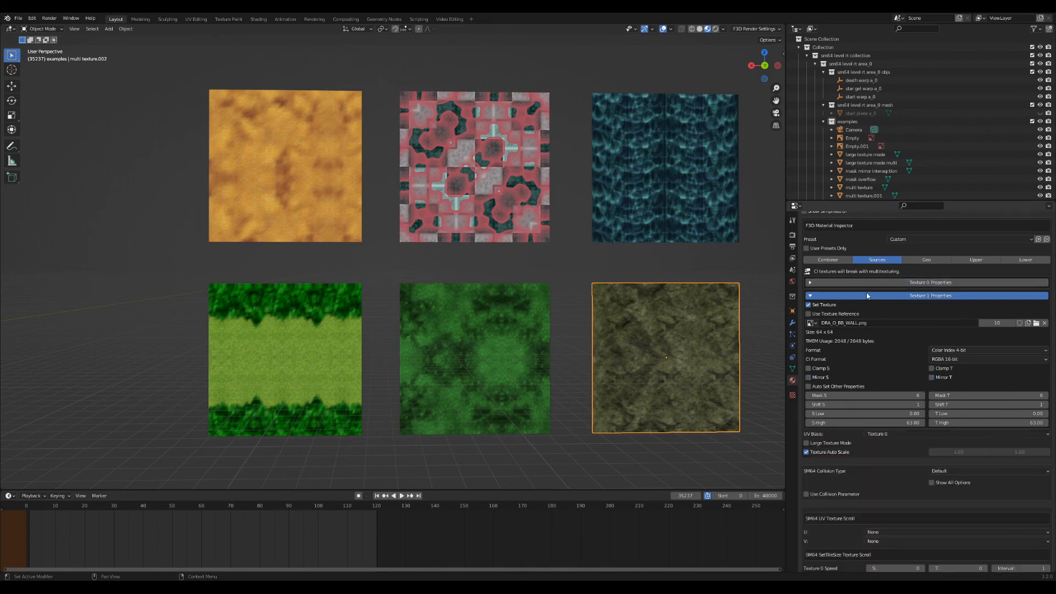
{"action": "left_click", "coordinate": [867, 297]}
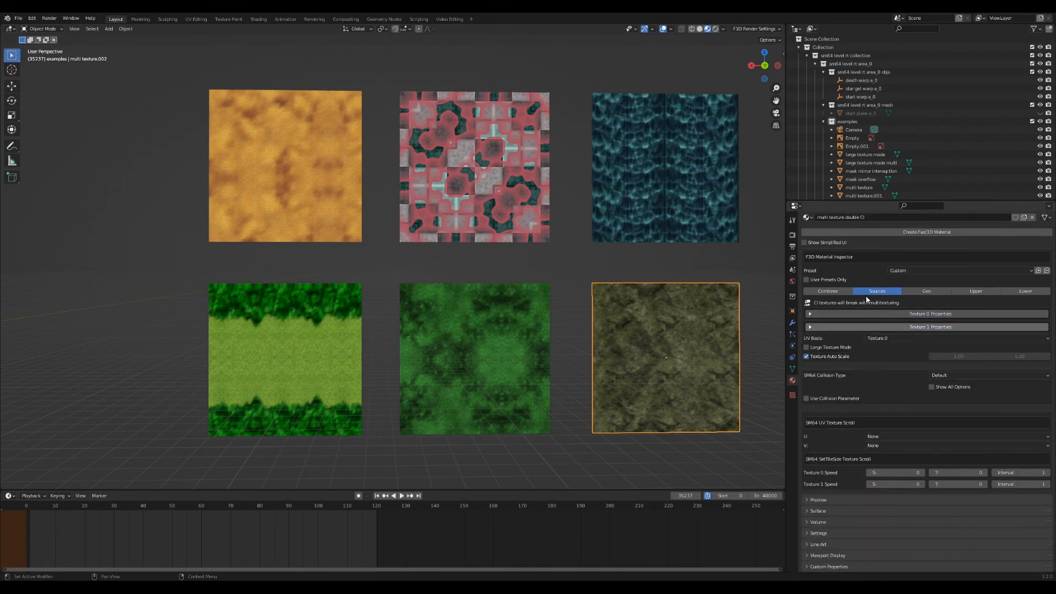